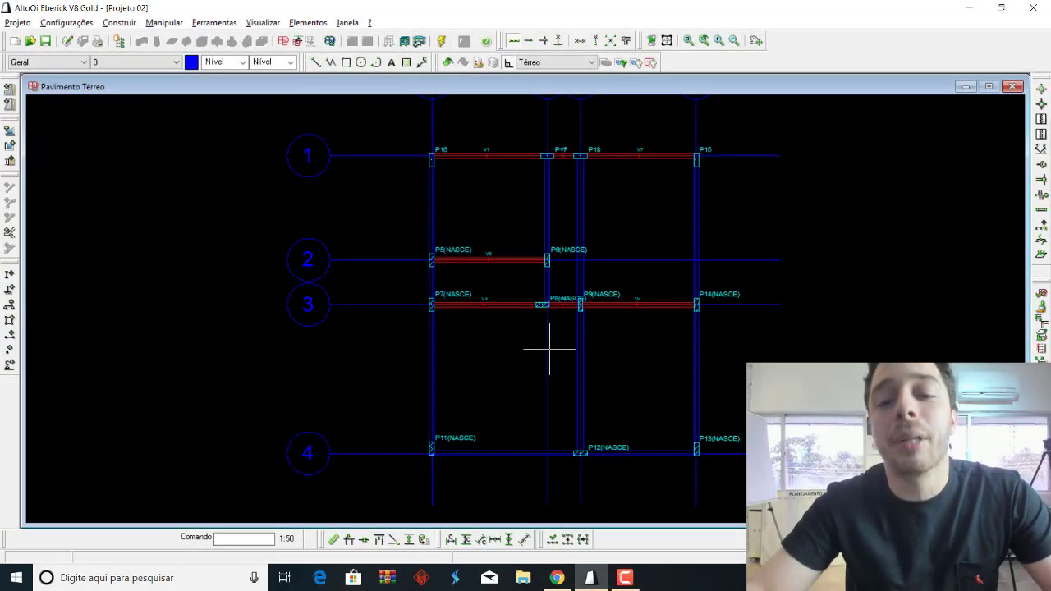
- Delete pillar P8 from axis 3, leaving P7, P9 and P14 on that line
{"action": "scroll", "coordinate": [565, 327], "scroll_direction": "up", "scroll_amount": 5}
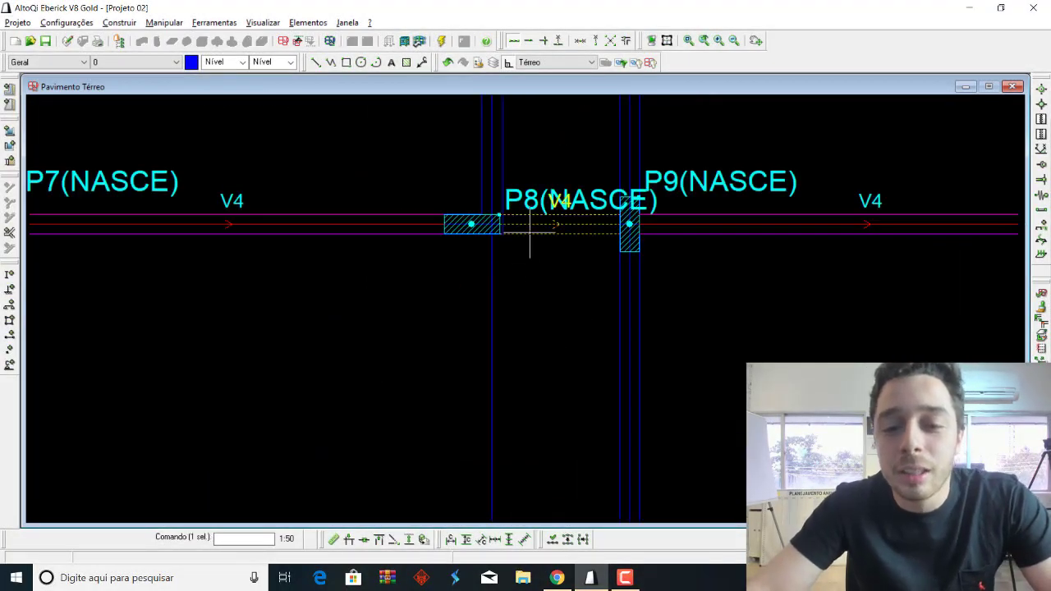
{"action": "scroll", "coordinate": [380, 211], "scroll_direction": "down", "scroll_amount": 2}
{"action": "scroll", "coordinate": [391, 242], "scroll_direction": "down", "scroll_amount": 2}
{"action": "scroll", "coordinate": [387, 262], "scroll_direction": "down", "scroll_amount": 2}
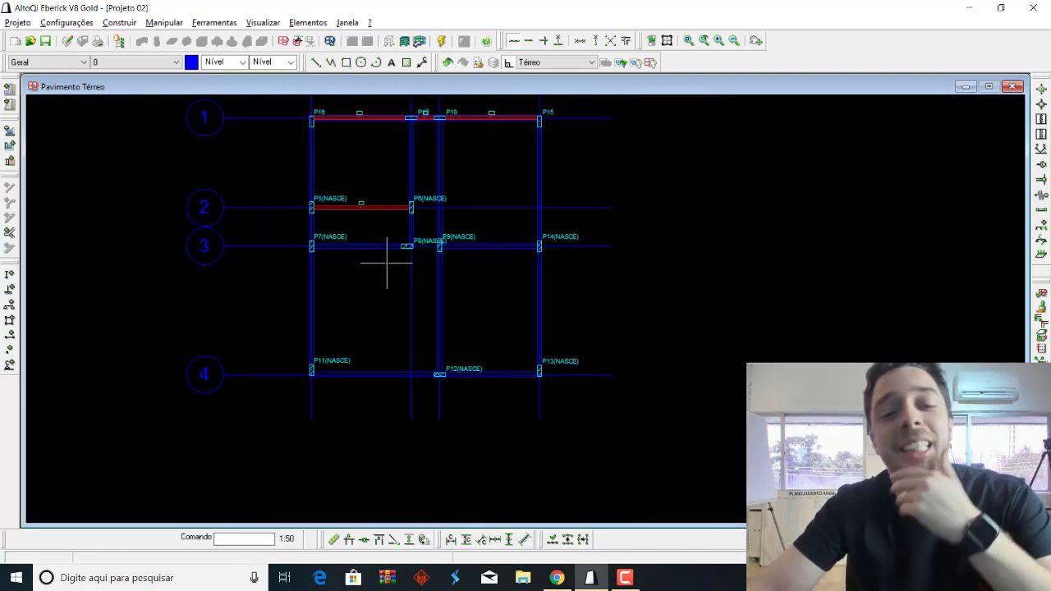
{"action": "scroll", "coordinate": [389, 247], "scroll_direction": "up", "scroll_amount": 2}
{"action": "scroll", "coordinate": [415, 226], "scroll_direction": "up", "scroll_amount": 3}
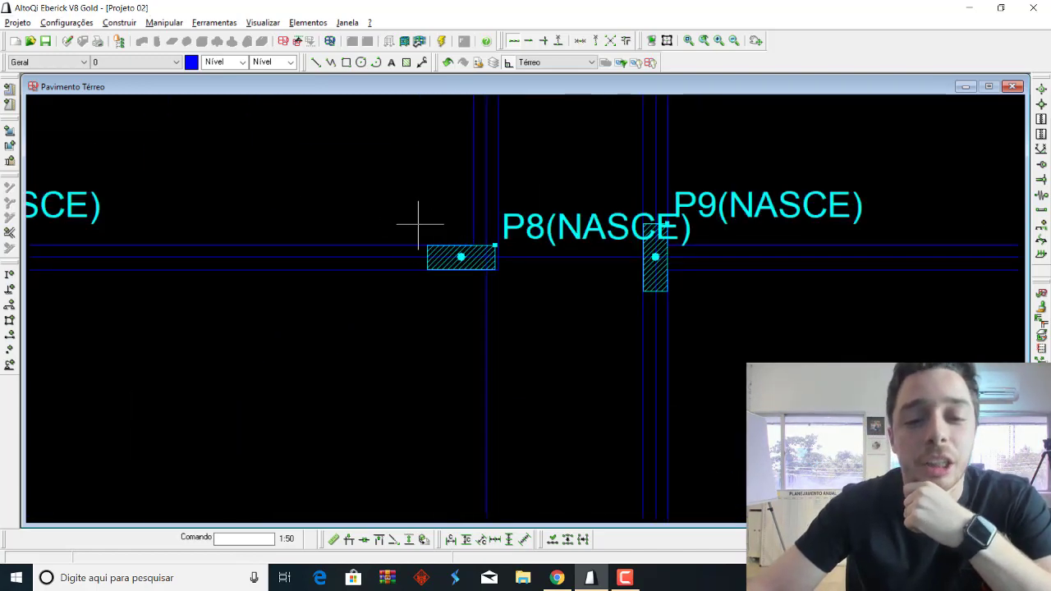
{"action": "key", "text": "Delete"}
{"action": "scroll", "coordinate": [504, 288], "scroll_direction": "down", "scroll_amount": 3}
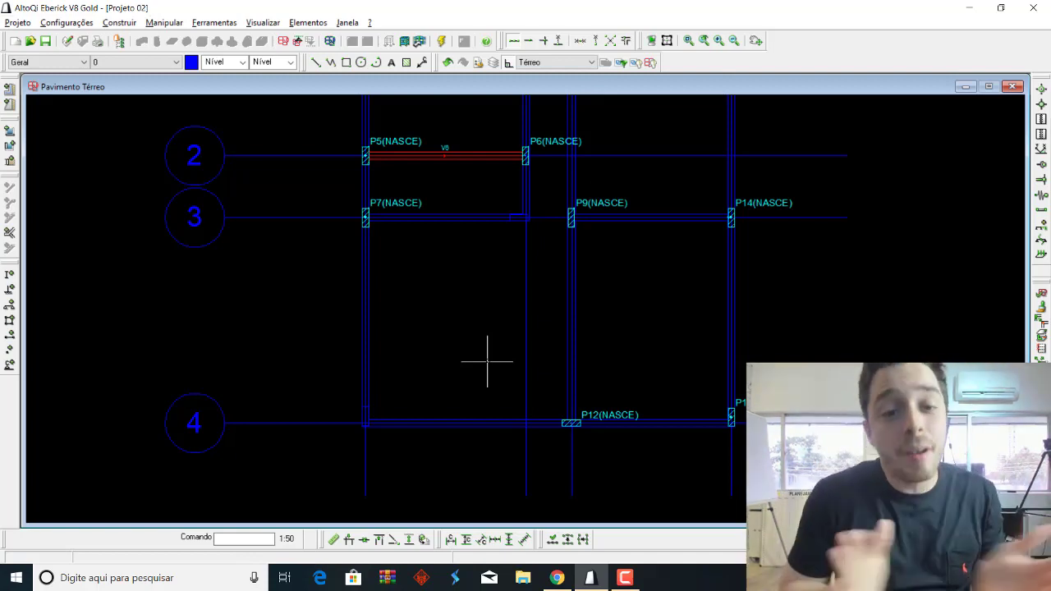
{"action": "scroll", "coordinate": [529, 197], "scroll_direction": "up", "scroll_amount": 3}
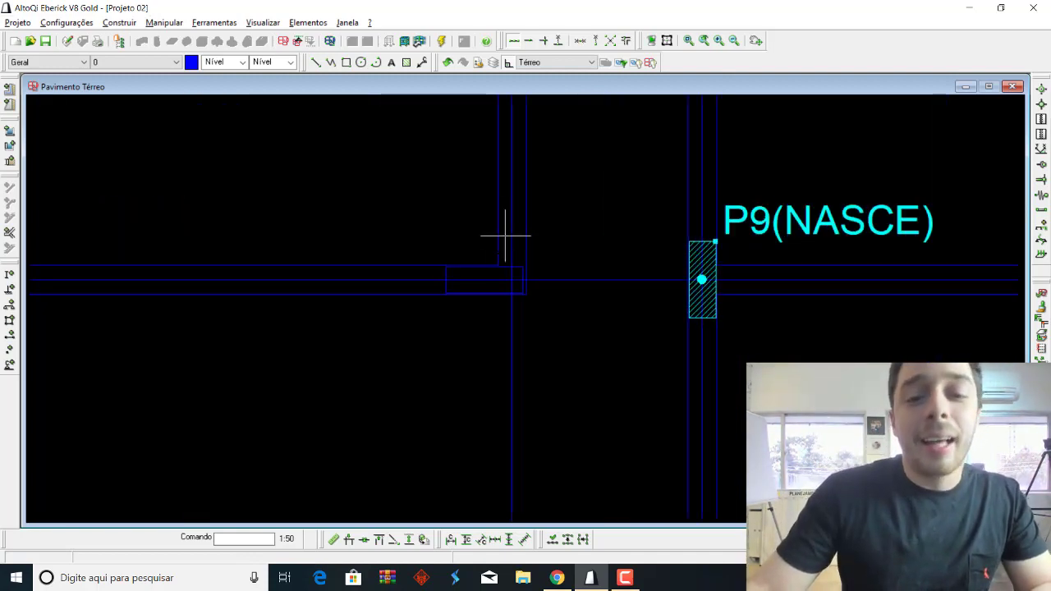
{"action": "scroll", "coordinate": [505, 235], "scroll_direction": "down", "scroll_amount": 2}
{"action": "left_click", "coordinate": [498, 246]}
{"action": "scroll", "coordinate": [497, 243], "scroll_direction": "down", "scroll_amount": 1}
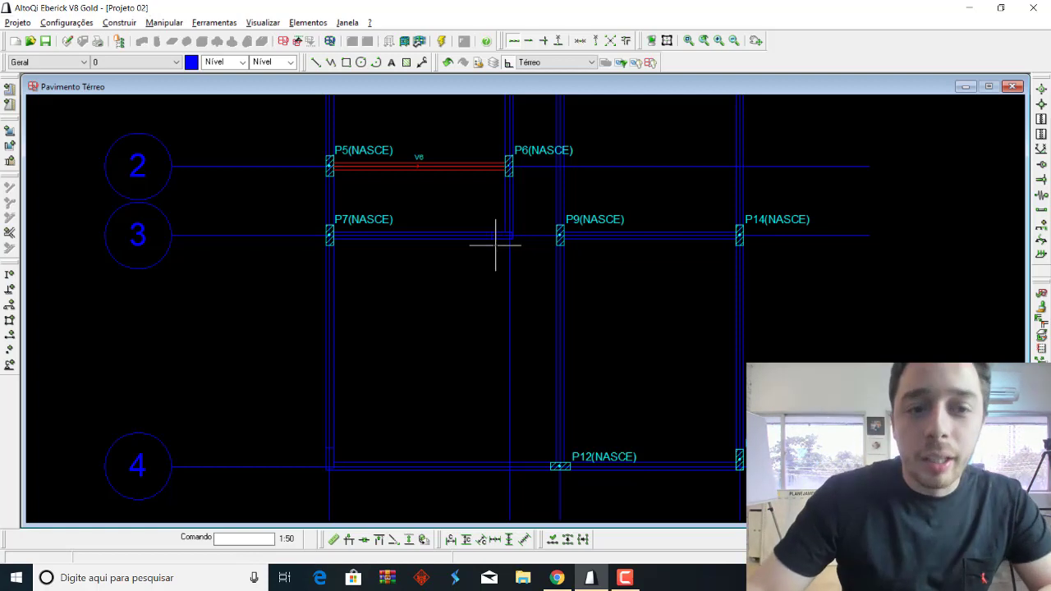
{"action": "left_click", "coordinate": [120, 42]}
{"action": "double_click", "coordinate": [94, 211]}
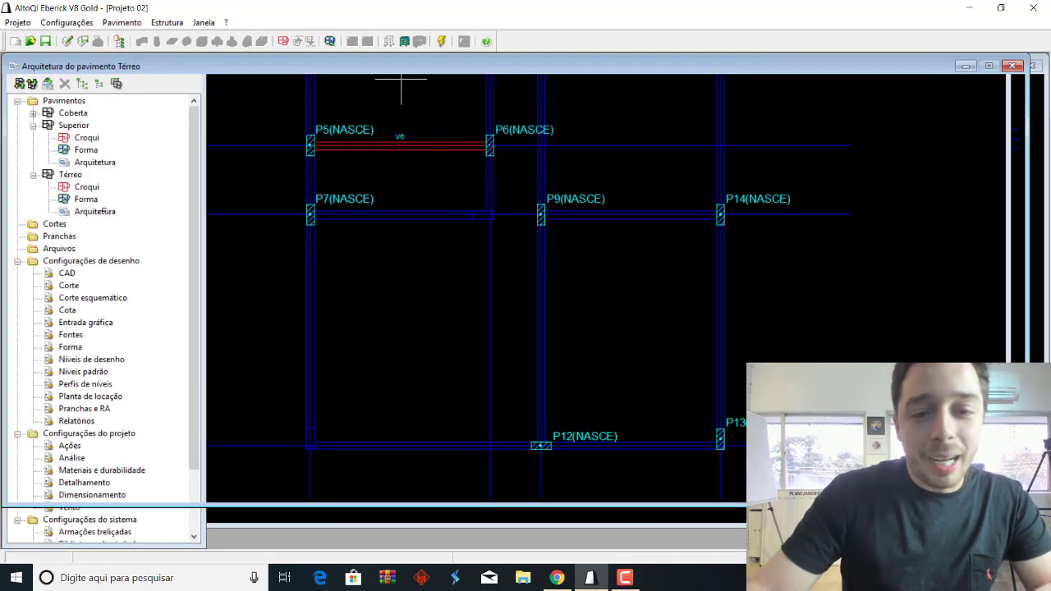
{"action": "scroll", "coordinate": [444, 287], "scroll_direction": "down", "scroll_amount": 3}
{"action": "scroll", "coordinate": [487, 356], "scroll_direction": "up", "scroll_amount": 1}
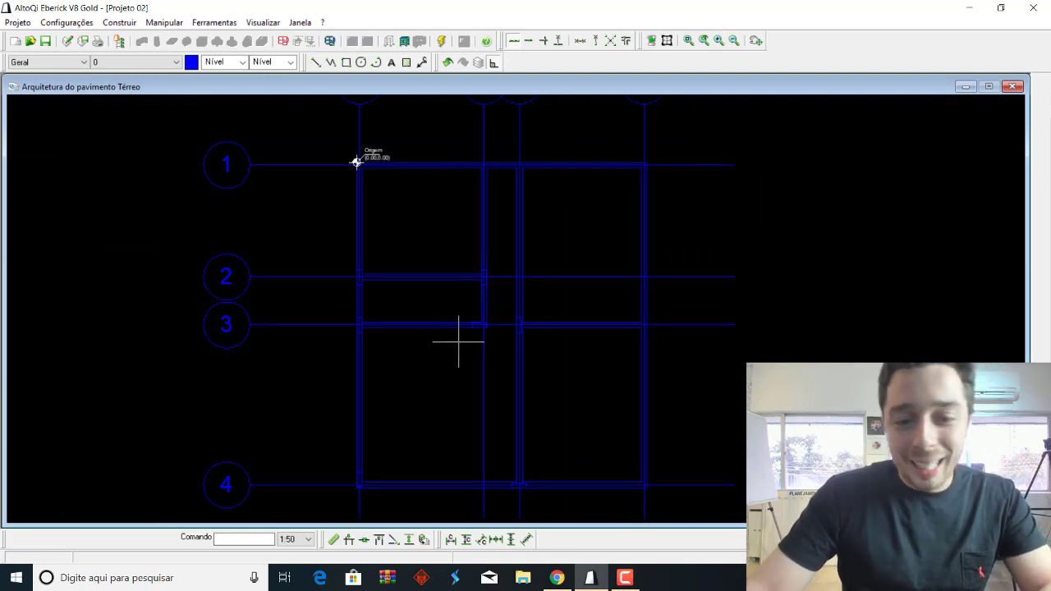
{"action": "scroll", "coordinate": [458, 343], "scroll_direction": "up", "scroll_amount": 3}
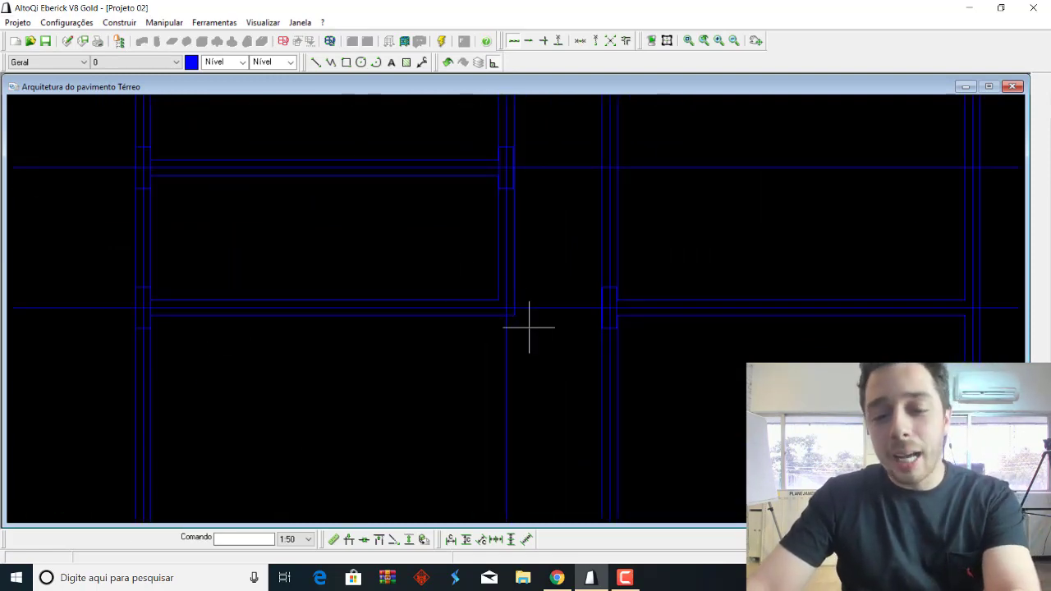
{"action": "scroll", "coordinate": [528, 327], "scroll_direction": "down", "scroll_amount": 3}
{"action": "scroll", "coordinate": [433, 399], "scroll_direction": "up", "scroll_amount": 4}
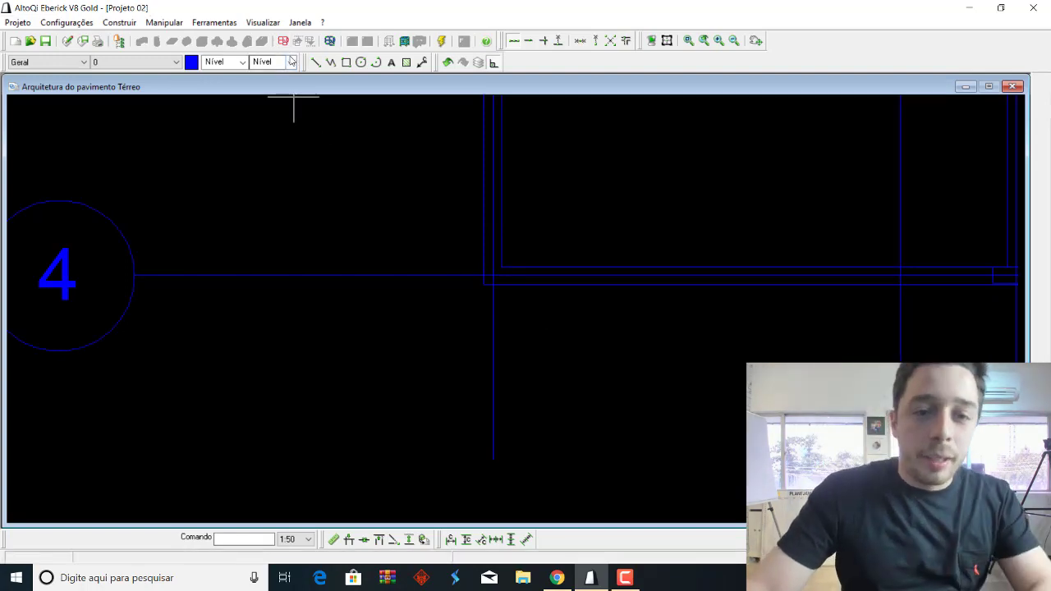
{"action": "left_click", "coordinate": [122, 44]}
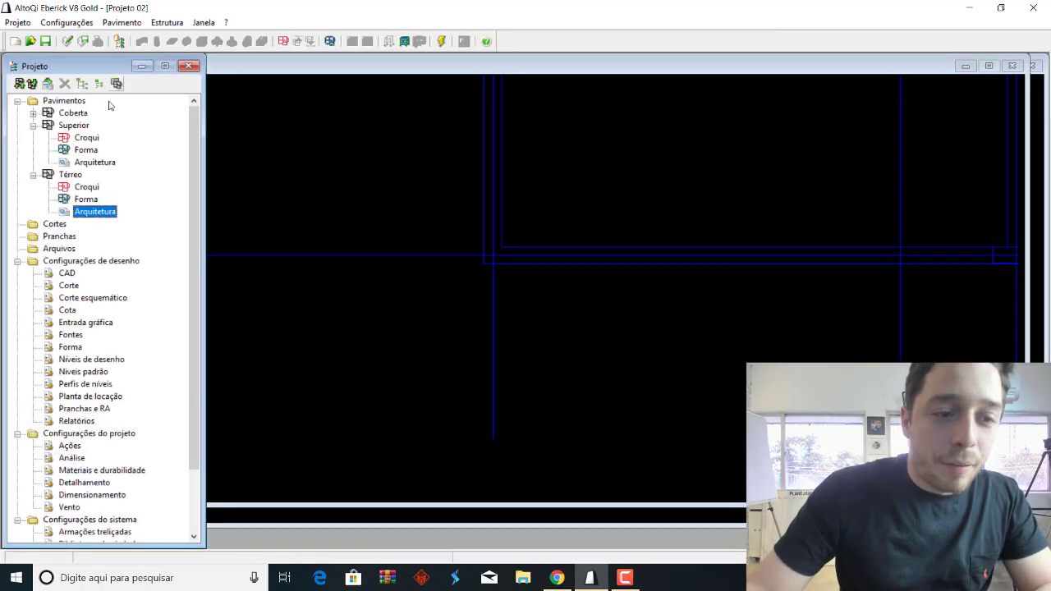
{"action": "double_click", "coordinate": [97, 184]}
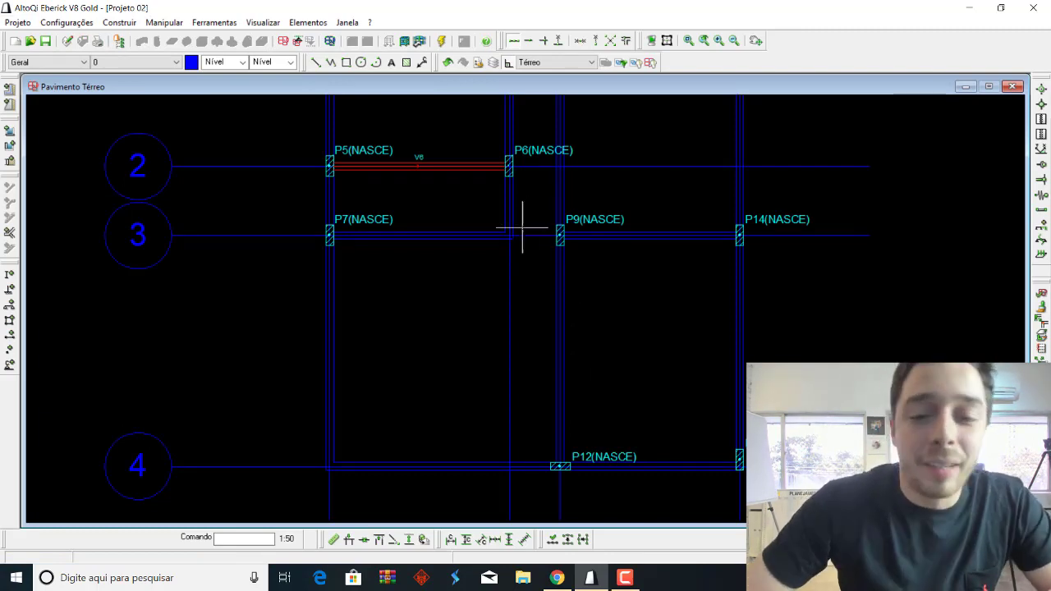
- Add 14×40 cm pillar P19, rotated 90°, on axis 3 between P7 and P9
{"action": "scroll", "coordinate": [522, 227], "scroll_direction": "up", "scroll_amount": 2}
{"action": "scroll", "coordinate": [508, 257], "scroll_direction": "up", "scroll_amount": 1}
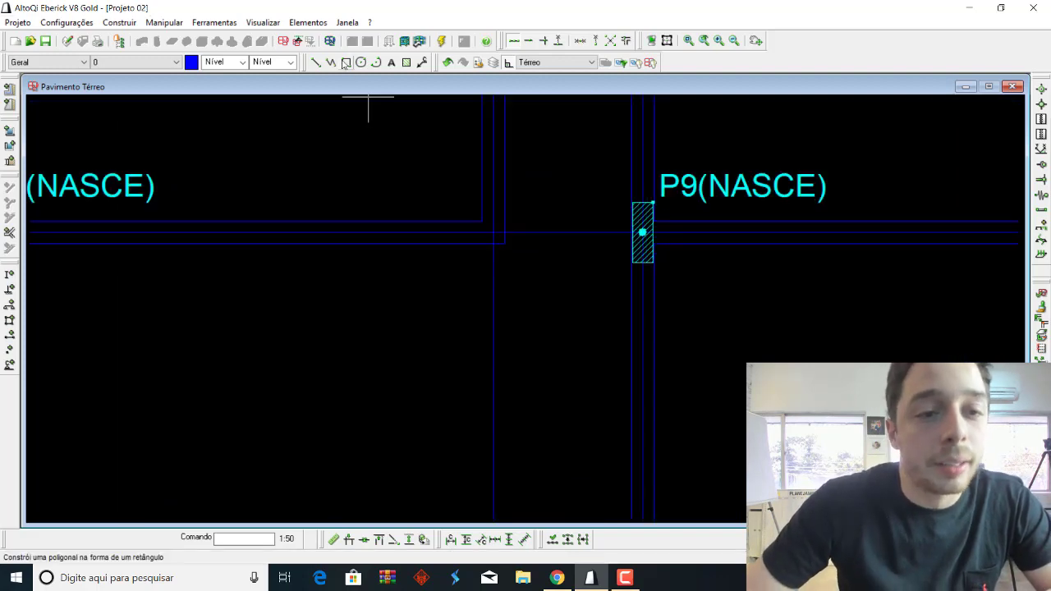
{"action": "left_click", "coordinate": [307, 22]}
{"action": "mouse_move", "coordinate": [320, 54]}
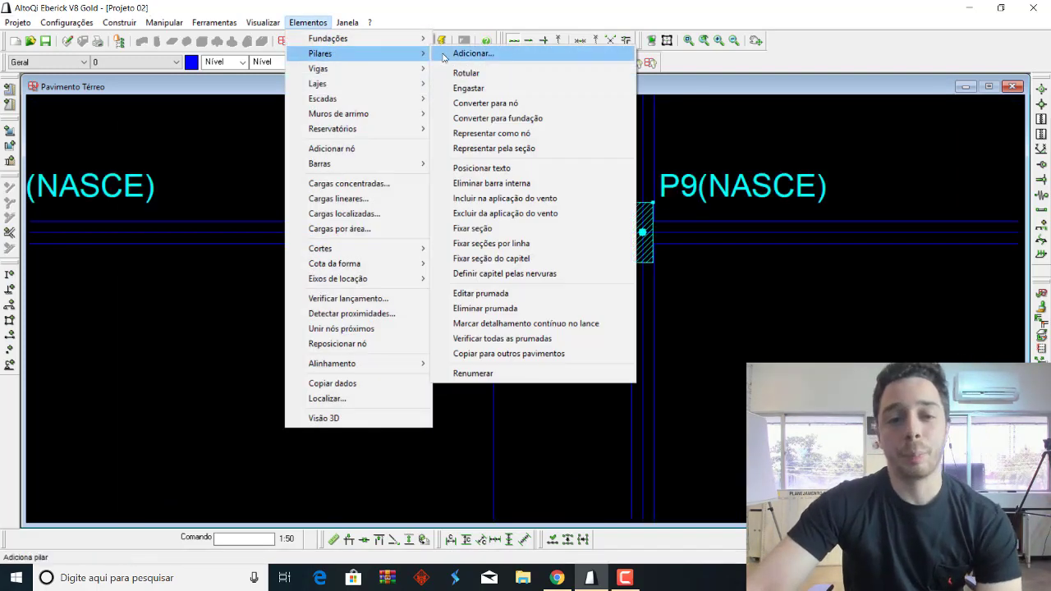
{"action": "left_click", "coordinate": [473, 52]}
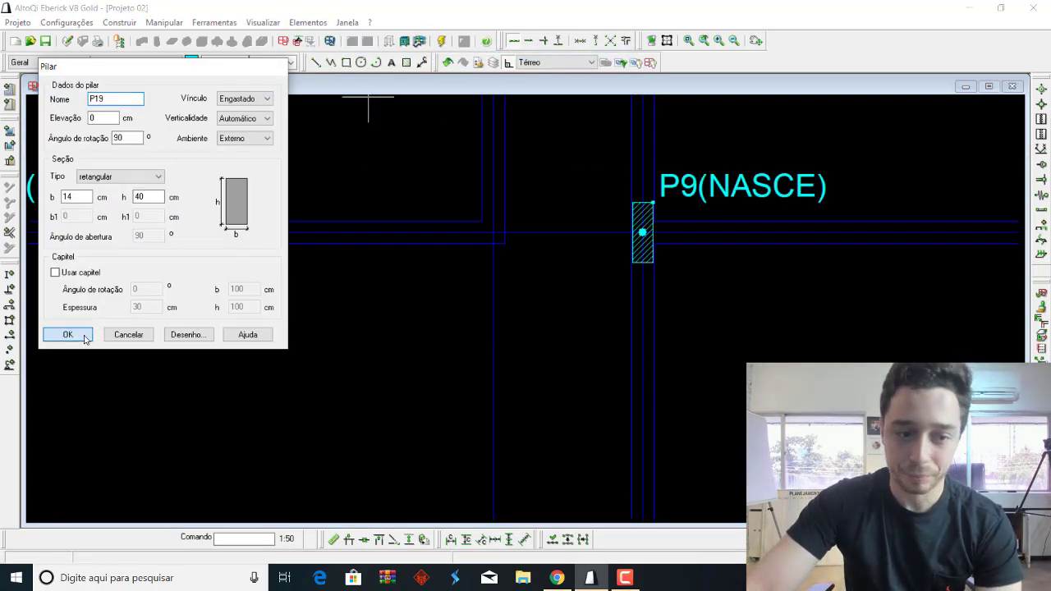
{"action": "left_click", "coordinate": [68, 335]}
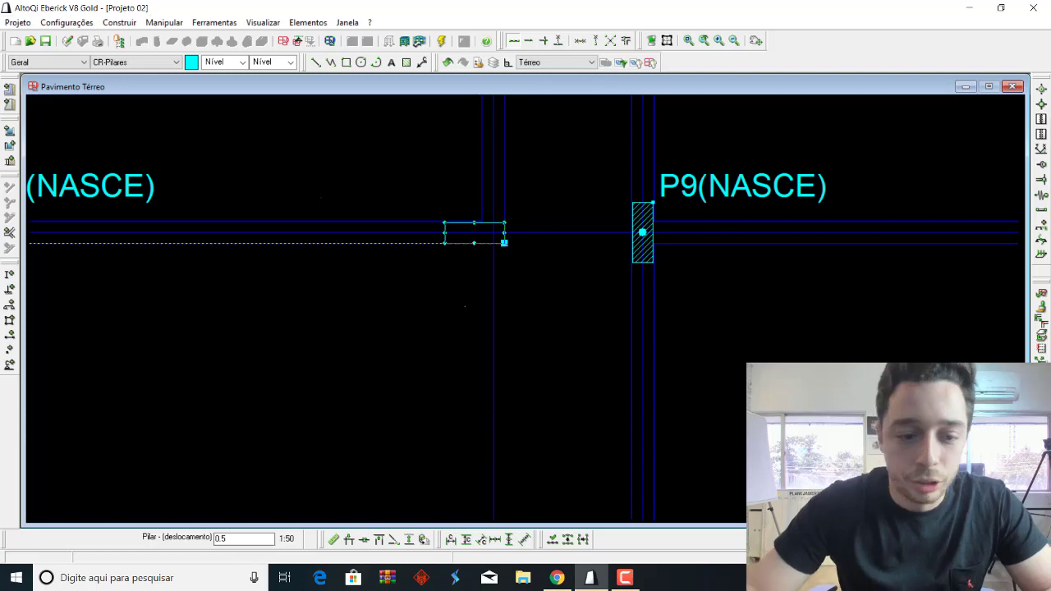
- Place pillar P20 at the left end of axis 4 with its rotation set
{"action": "scroll", "coordinate": [329, 238], "scroll_direction": "down", "scroll_amount": 3}
{"action": "middle_click_drag", "start_coordinate": [340, 277], "coordinate": [439, 286]}
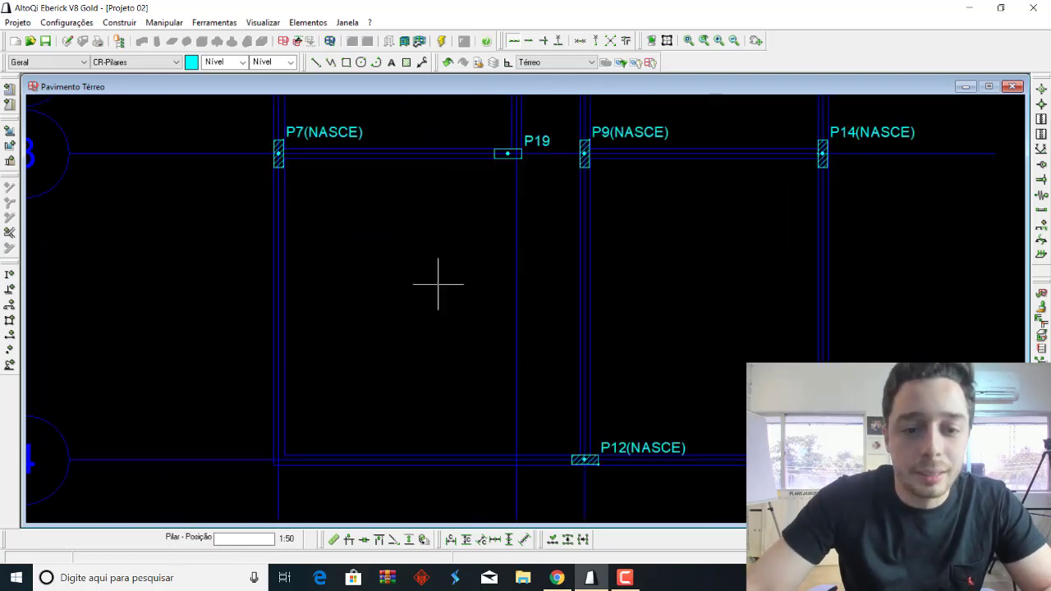
{"action": "scroll", "coordinate": [240, 325], "scroll_direction": "up", "scroll_amount": 5}
{"action": "scroll", "coordinate": [241, 326], "scroll_direction": "up", "scroll_amount": 2}
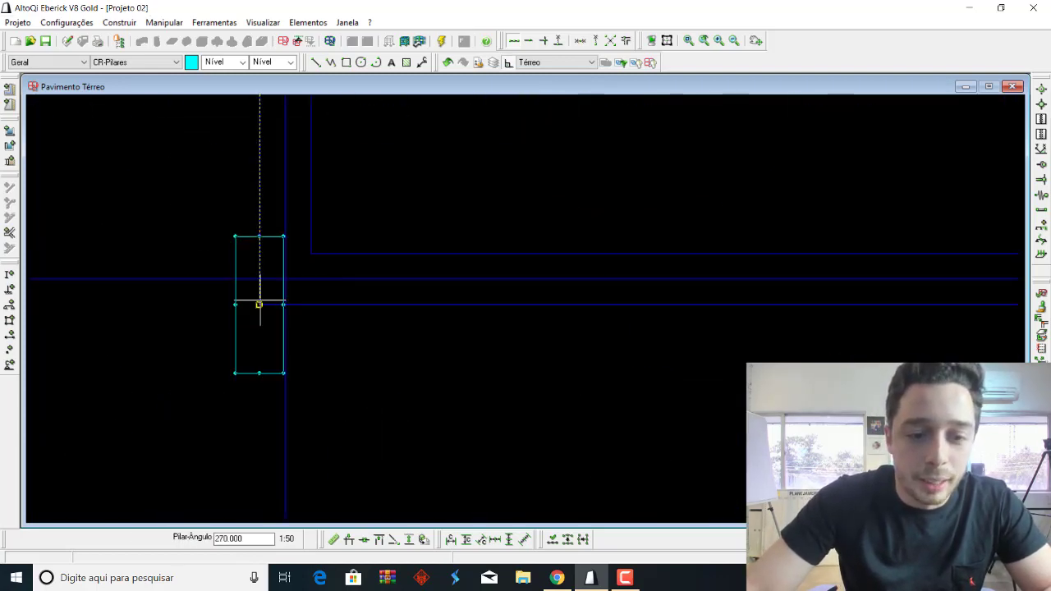
{"action": "left_click", "coordinate": [259, 303]}
{"action": "left_click", "coordinate": [418, 162]}
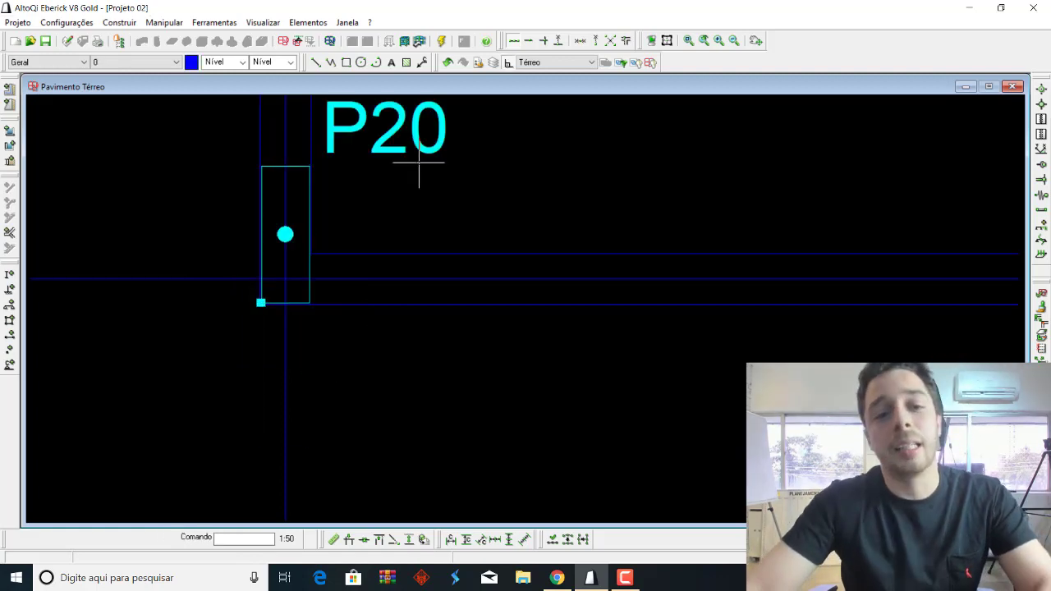
- Zoom and pan across the plan to review the whole grid with P19 and P20
{"action": "scroll", "coordinate": [474, 244], "scroll_direction": "down", "scroll_amount": 3}
{"action": "scroll", "coordinate": [572, 244], "scroll_direction": "down", "scroll_amount": 2}
{"action": "middle_click_drag", "start_coordinate": [573, 244], "coordinate": [555, 322]}
{"action": "scroll", "coordinate": [587, 211], "scroll_direction": "up", "scroll_amount": 1}
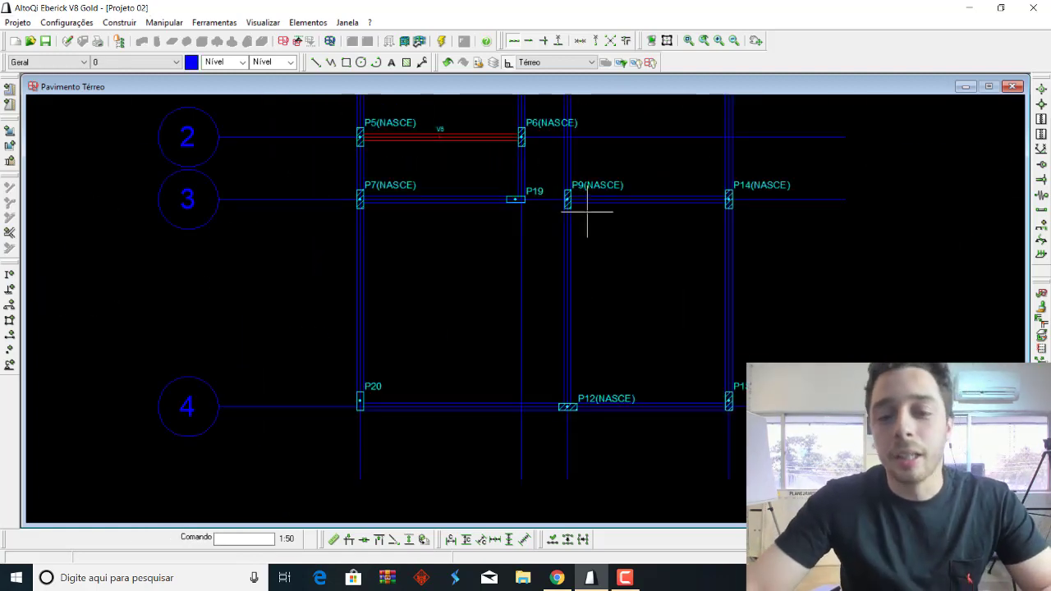
{"action": "scroll", "coordinate": [587, 211], "scroll_direction": "up", "scroll_amount": 2}
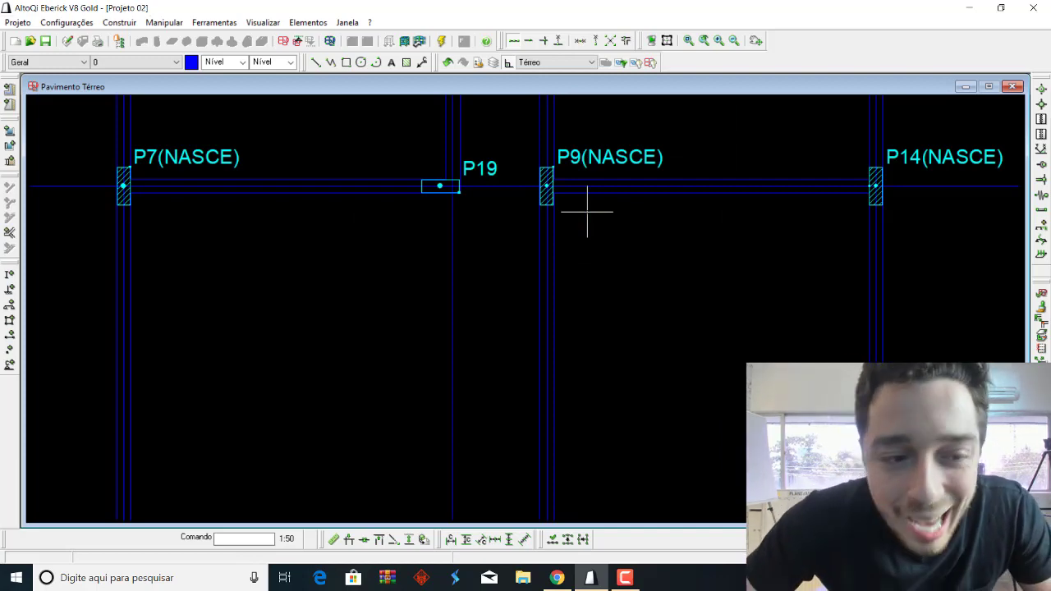
{"action": "scroll", "coordinate": [587, 211], "scroll_direction": "down", "scroll_amount": 3}
{"action": "scroll", "coordinate": [664, 336], "scroll_direction": "up", "scroll_amount": 3}
{"action": "scroll", "coordinate": [697, 359], "scroll_direction": "up", "scroll_amount": 2}
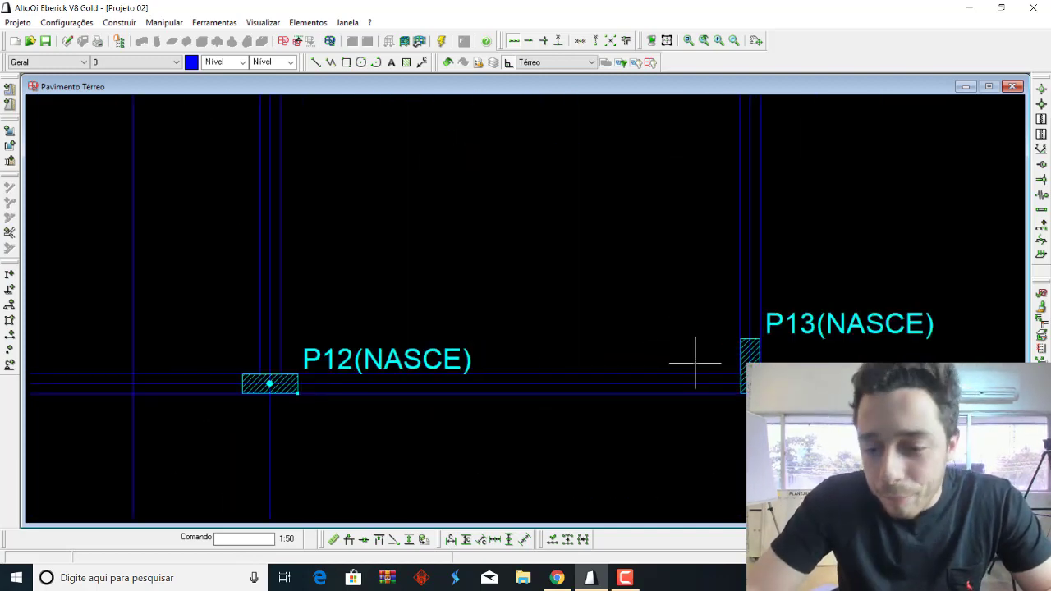
{"action": "scroll", "coordinate": [697, 358], "scroll_direction": "up", "scroll_amount": 2}
{"action": "scroll", "coordinate": [697, 358], "scroll_direction": "down", "scroll_amount": 3}
{"action": "scroll", "coordinate": [521, 371], "scroll_direction": "up", "scroll_amount": 3}
{"action": "scroll", "coordinate": [522, 371], "scroll_direction": "down", "scroll_amount": 3}
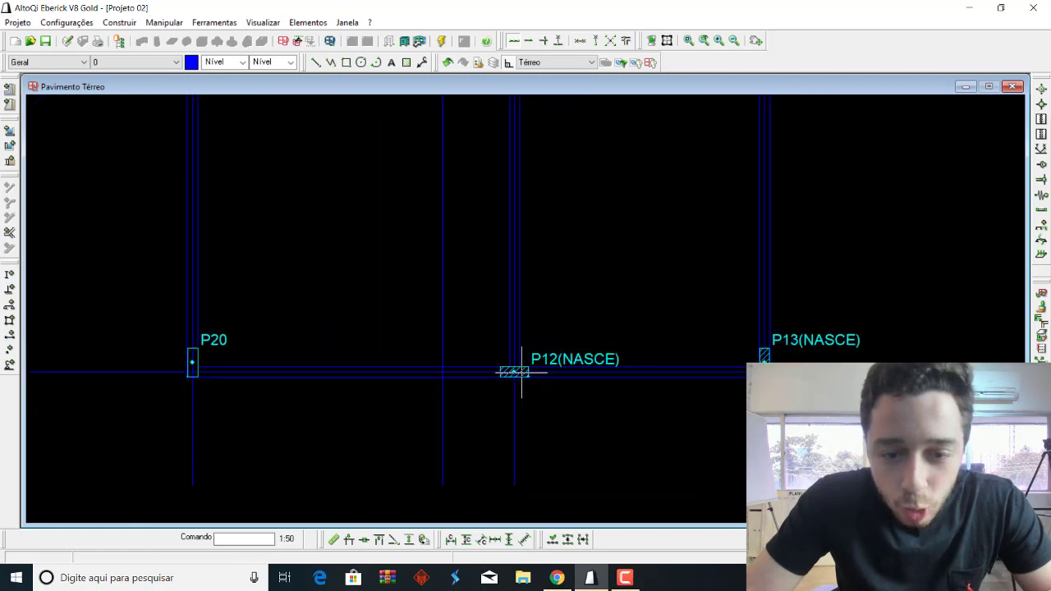
{"action": "scroll", "coordinate": [542, 329], "scroll_direction": "down", "scroll_amount": 2}
{"action": "scroll", "coordinate": [570, 270], "scroll_direction": "down", "scroll_amount": 1}
{"action": "scroll", "coordinate": [629, 130], "scroll_direction": "up", "scroll_amount": 4}
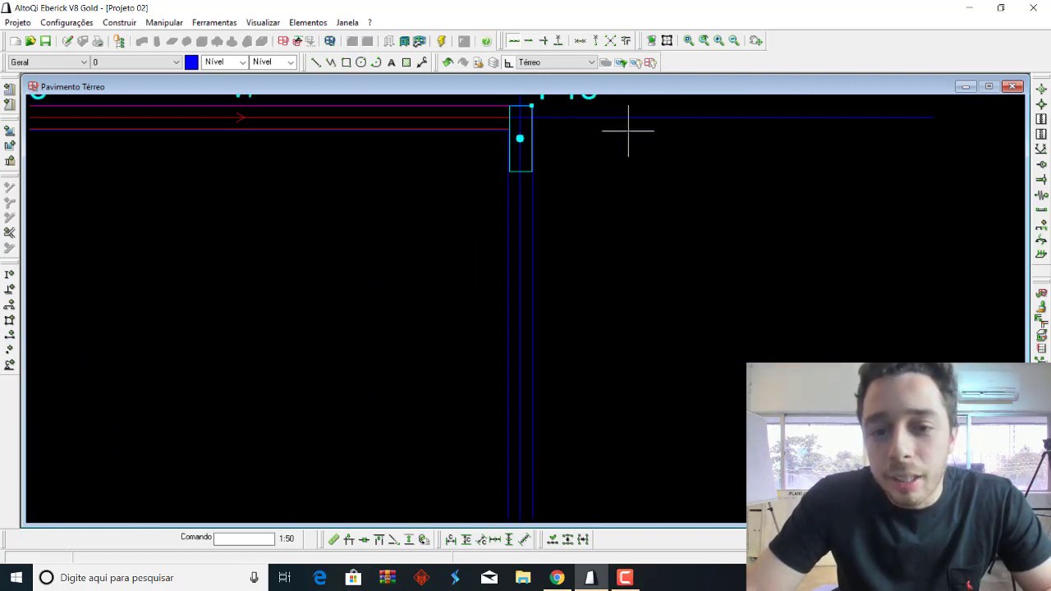
{"action": "scroll", "coordinate": [629, 131], "scroll_direction": "down", "scroll_amount": 2}
{"action": "scroll", "coordinate": [629, 132], "scroll_direction": "down", "scroll_amount": 1}
- Start adding beams and draw V8 from P16 to P20, setting its axis side
{"action": "left_click", "coordinate": [303, 24]}
{"action": "mouse_move", "coordinate": [318, 68]}
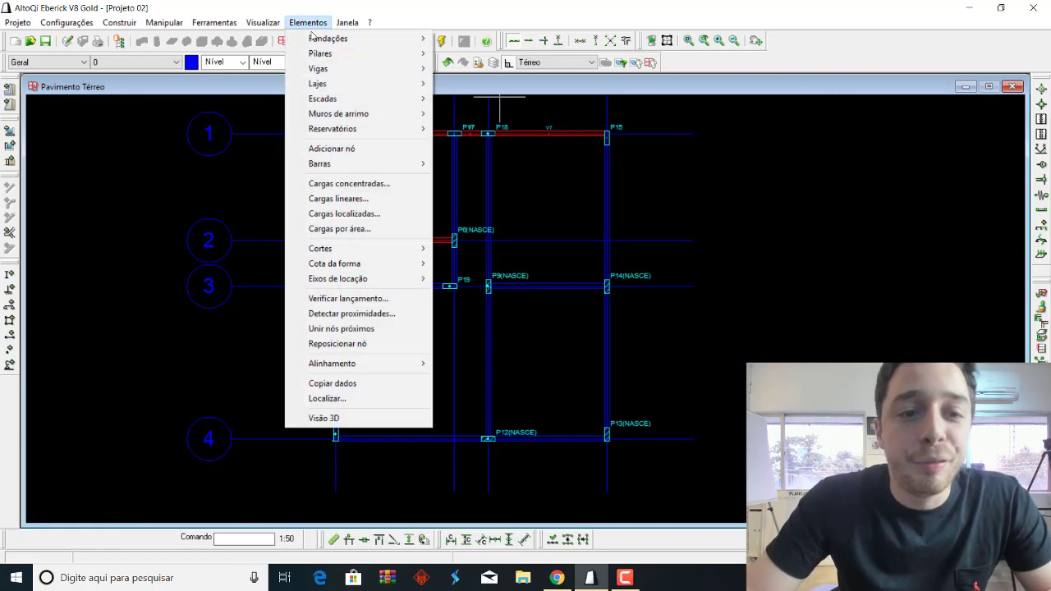
{"action": "left_click", "coordinate": [467, 71]}
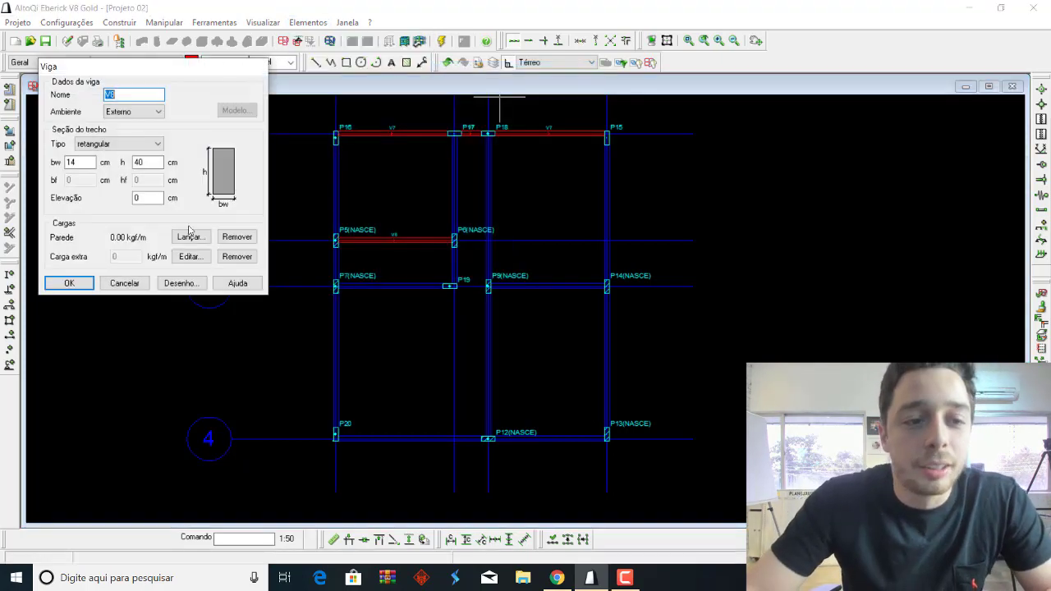
{"action": "left_click", "coordinate": [83, 282]}
{"action": "scroll", "coordinate": [257, 190], "scroll_direction": "up", "scroll_amount": 3}
{"action": "scroll", "coordinate": [264, 201], "scroll_direction": "up", "scroll_amount": 2}
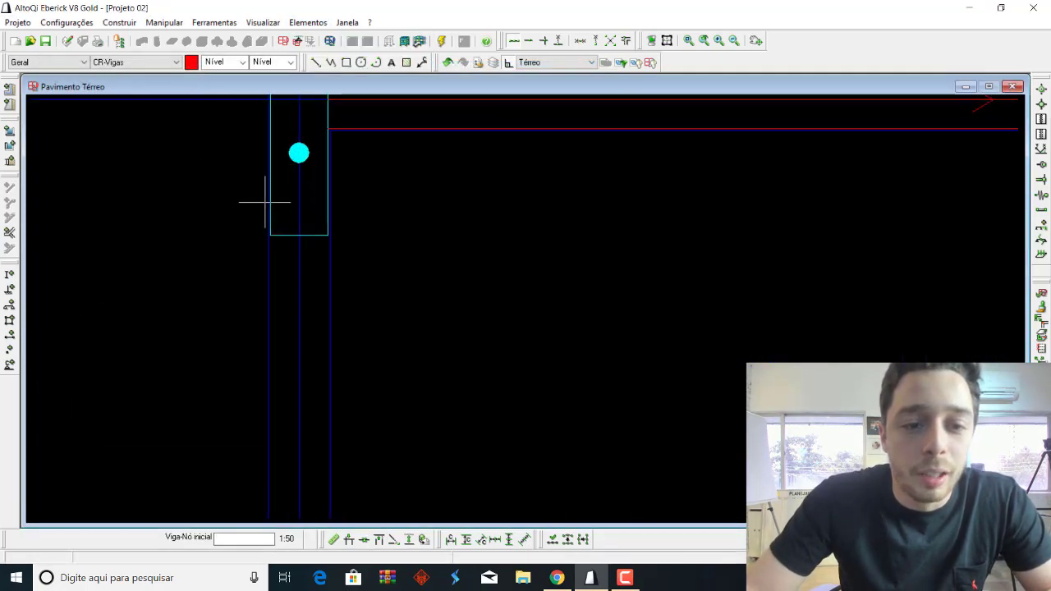
{"action": "scroll", "coordinate": [271, 234], "scroll_direction": "down", "scroll_amount": 3}
{"action": "mouse_move", "coordinate": [469, 263]}
{"action": "middle_mouse_down"}
{"action": "mouse_move", "coordinate": [516, 216]}
{"action": "mouse_move", "coordinate": [445, 258]}
{"action": "middle_mouse_up"}
{"action": "scroll", "coordinate": [448, 332], "scroll_direction": "up", "scroll_amount": 3}
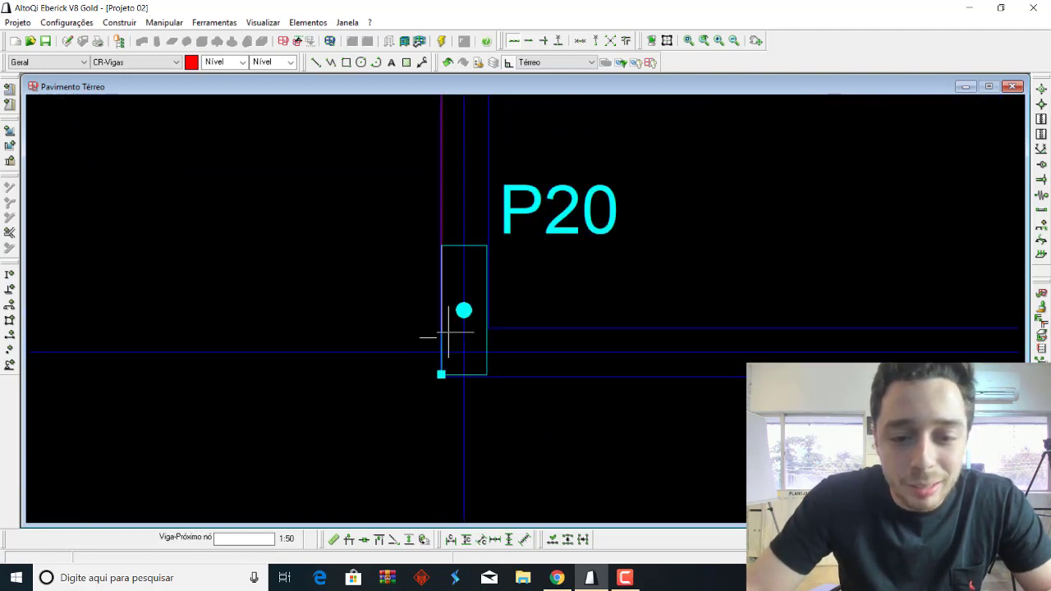
{"action": "left_click", "coordinate": [441, 244]}
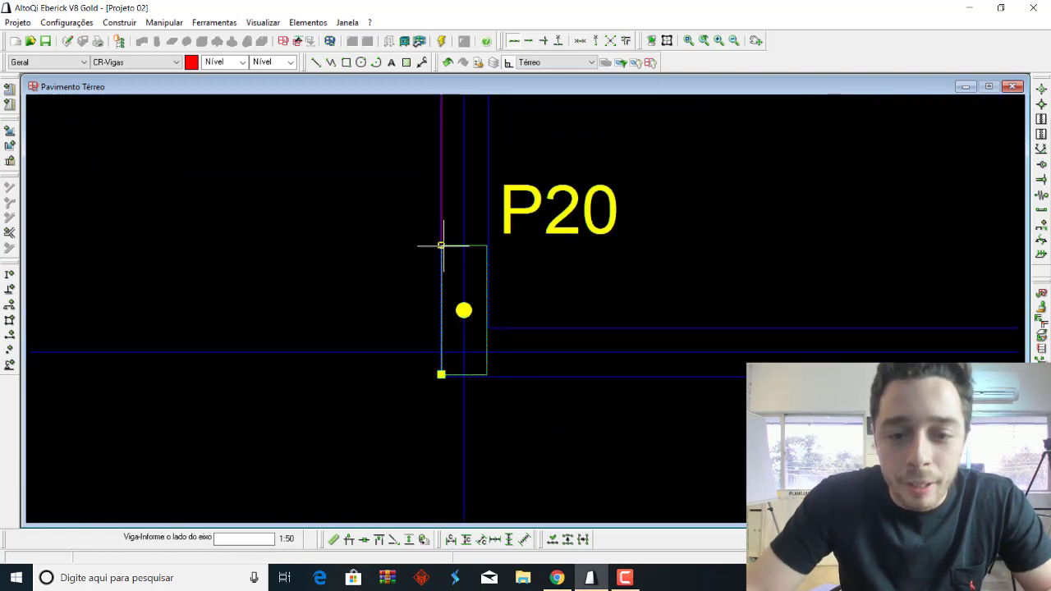
{"action": "left_click", "coordinate": [562, 144]}
- Draw beam V9 from the P20 corner to pillar P13
{"action": "scroll", "coordinate": [569, 188], "scroll_direction": "down", "scroll_amount": 3}
{"action": "scroll", "coordinate": [606, 287], "scroll_direction": "up", "scroll_amount": 4}
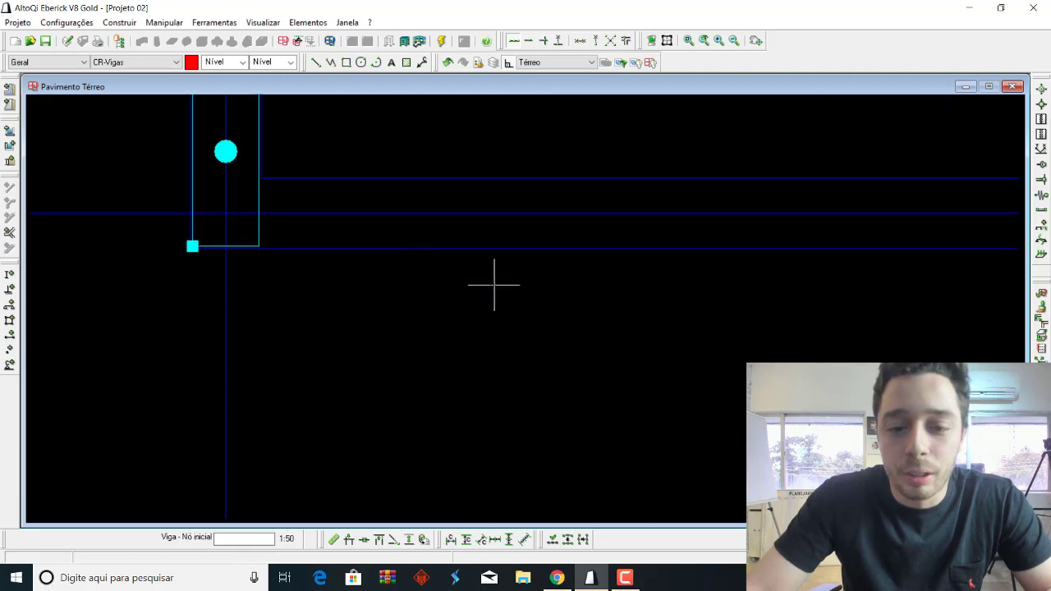
{"action": "left_click", "coordinate": [258, 245]}
{"action": "scroll", "coordinate": [367, 252], "scroll_direction": "down", "scroll_amount": 2}
{"action": "scroll", "coordinate": [389, 272], "scroll_direction": "down", "scroll_amount": 2}
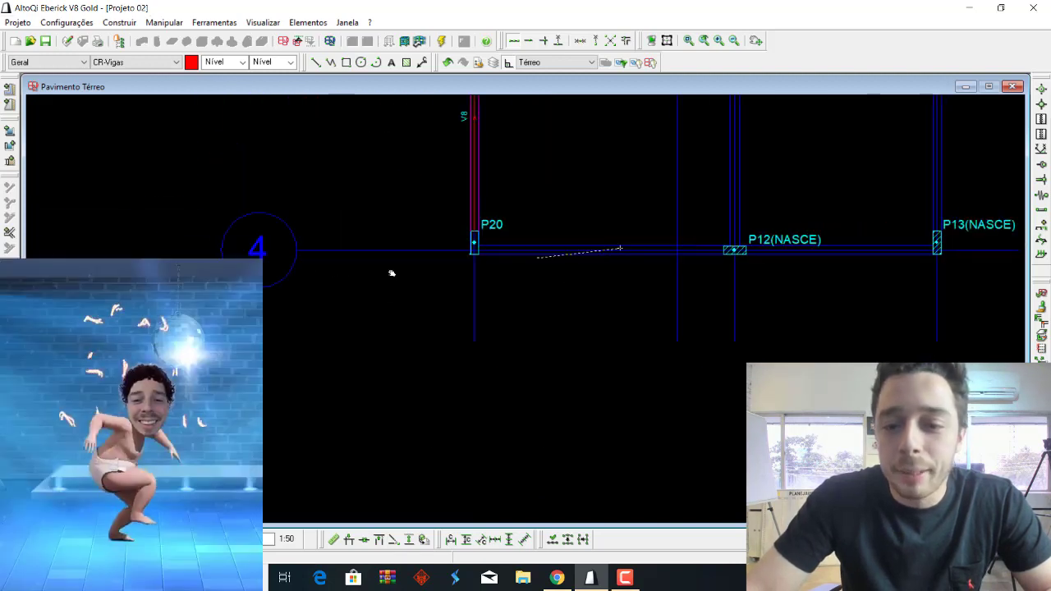
{"action": "scroll", "coordinate": [657, 297], "scroll_direction": "up", "scroll_amount": 5}
{"action": "left_click", "coordinate": [671, 288]}
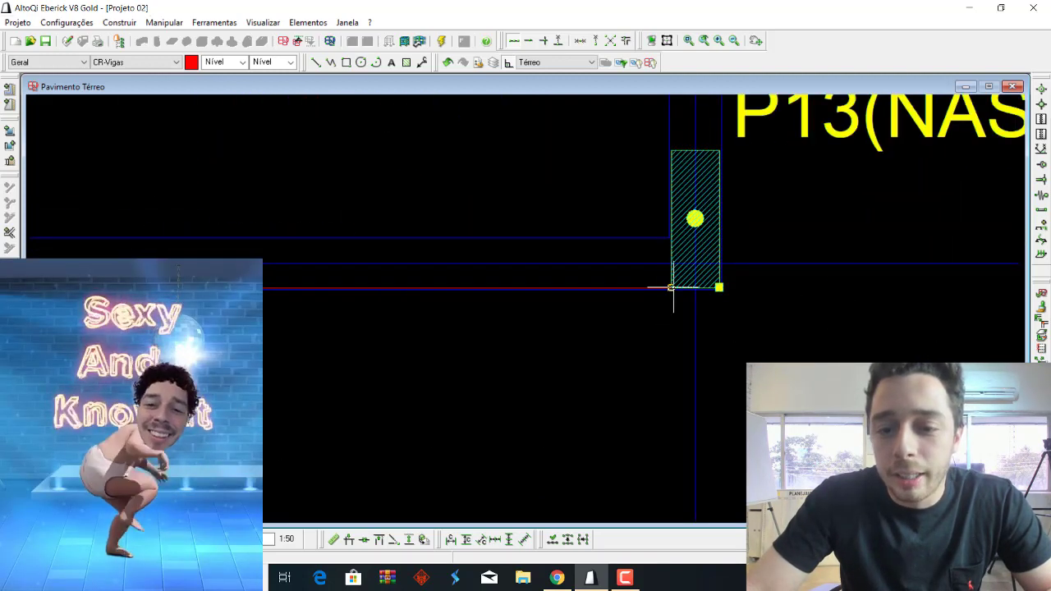
- Draw beam V10 from pillar P13 to pillar P15
{"action": "scroll", "coordinate": [608, 197], "scroll_direction": "down", "scroll_amount": 2}
{"action": "scroll", "coordinate": [615, 293], "scroll_direction": "down", "scroll_amount": 1}
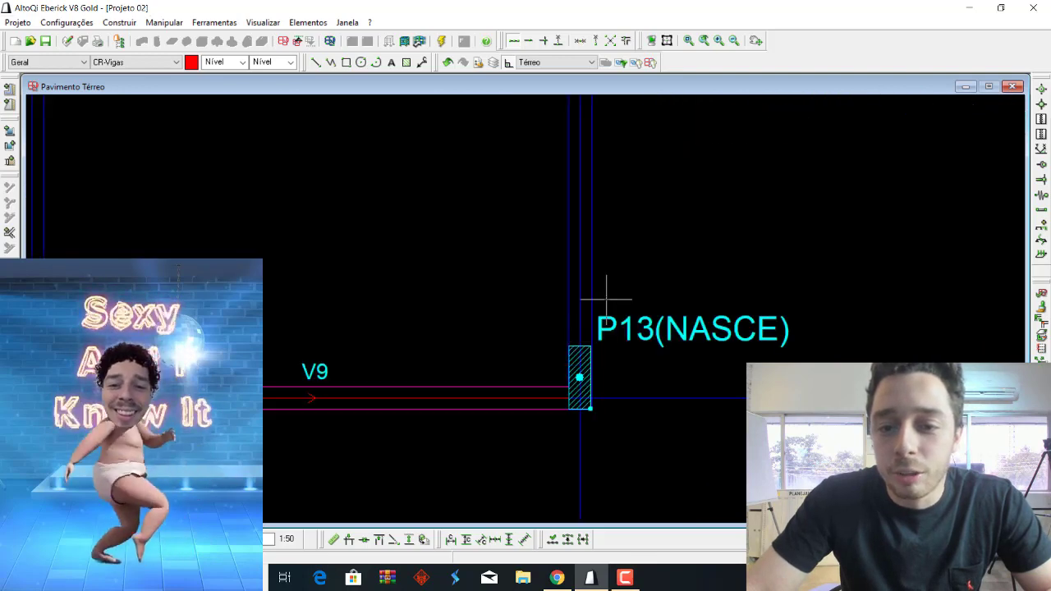
{"action": "scroll", "coordinate": [566, 443], "scroll_direction": "up", "scroll_amount": 4}
{"action": "left_click", "coordinate": [559, 435]}
{"action": "scroll", "coordinate": [558, 456], "scroll_direction": "down", "scroll_amount": 2}
{"action": "scroll", "coordinate": [574, 328], "scroll_direction": "down", "scroll_amount": 2}
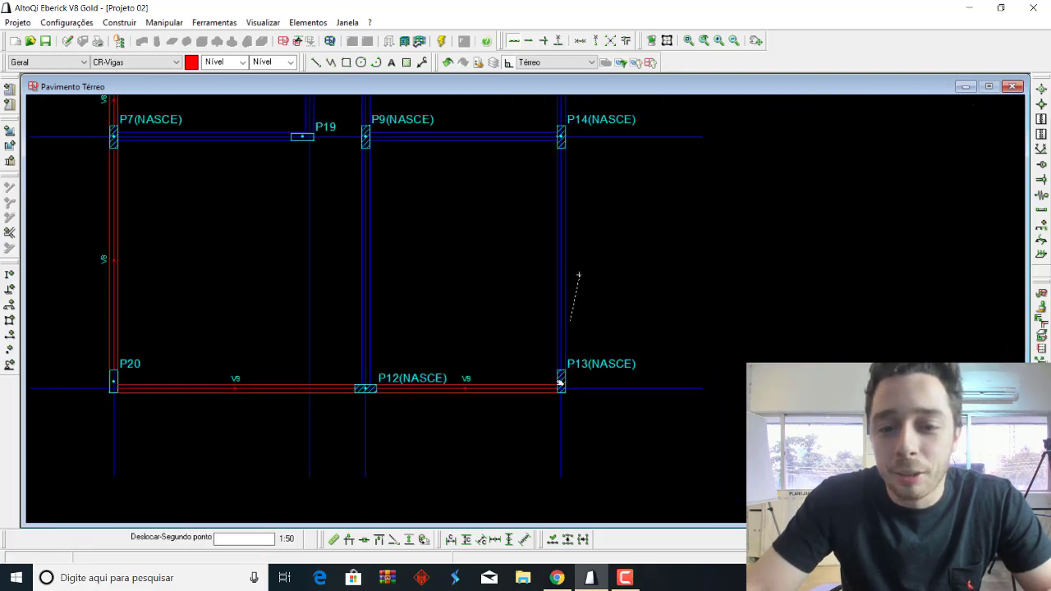
{"action": "scroll", "coordinate": [578, 276], "scroll_direction": "up", "scroll_amount": 2}
{"action": "scroll", "coordinate": [574, 265], "scroll_direction": "up", "scroll_amount": 2}
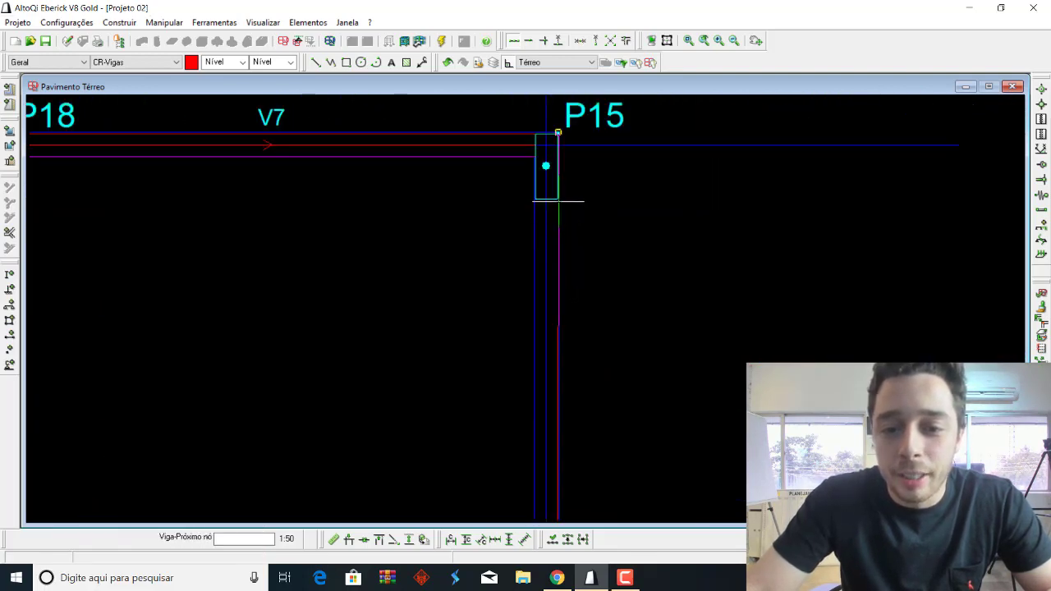
{"action": "left_click", "coordinate": [452, 223]}
- Draw beam V11 along axis 3 from P7 to P14, set its side, and finish
{"action": "scroll", "coordinate": [453, 279], "scroll_direction": "down", "scroll_amount": 2}
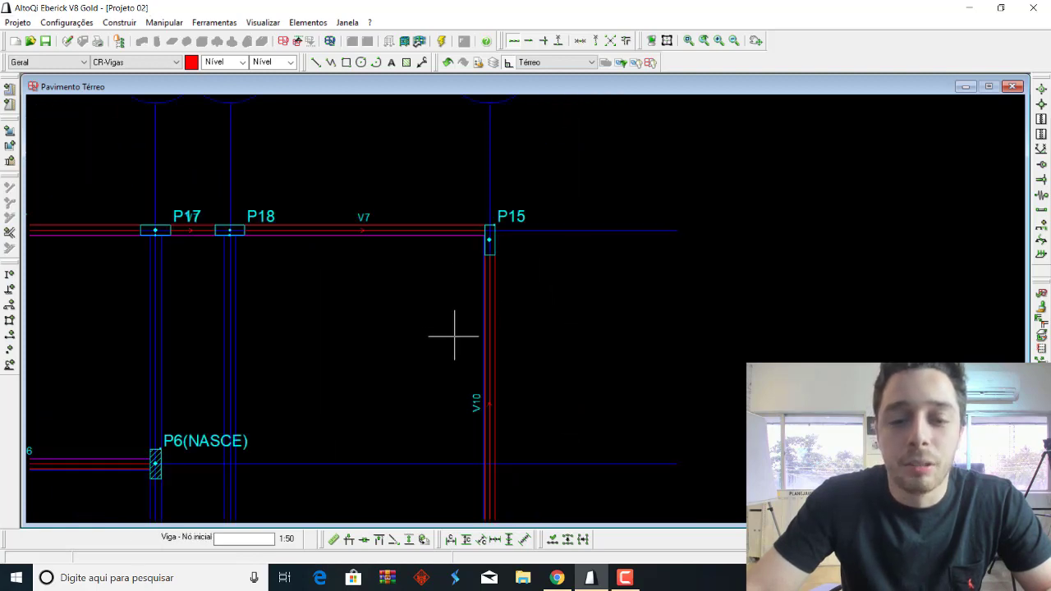
{"action": "scroll", "coordinate": [288, 321], "scroll_direction": "up", "scroll_amount": 2}
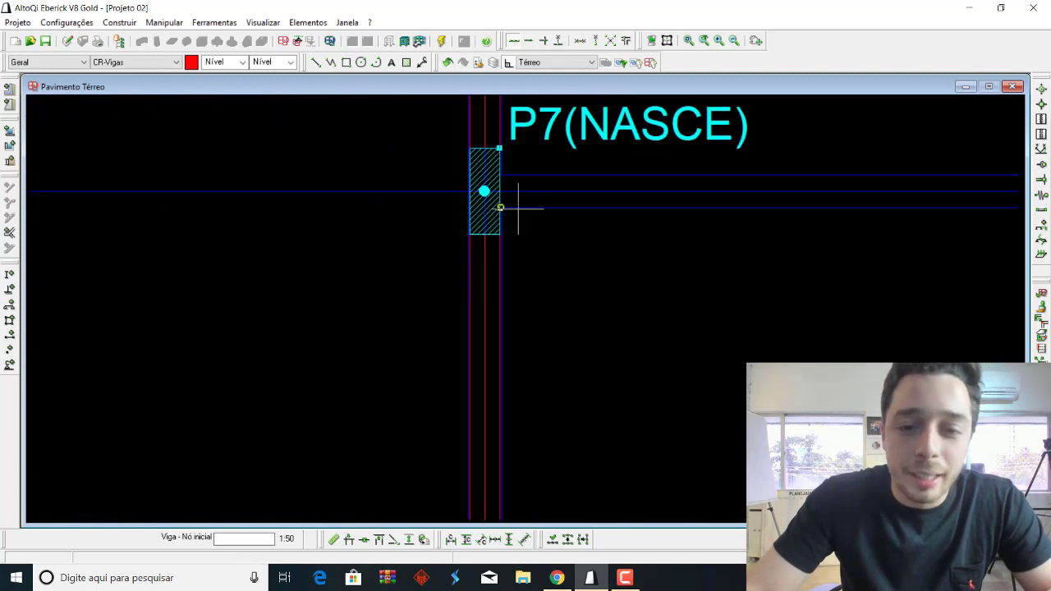
{"action": "left_click", "coordinate": [500, 190]}
{"action": "scroll", "coordinate": [605, 211], "scroll_direction": "down", "scroll_amount": 2}
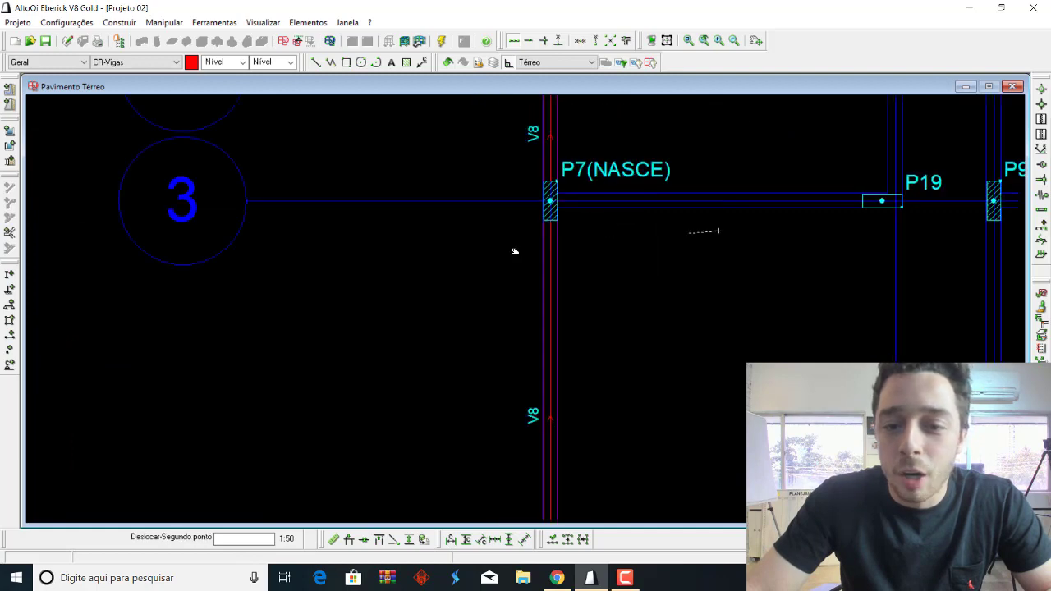
{"action": "scroll", "coordinate": [723, 251], "scroll_direction": "up", "scroll_amount": 2}
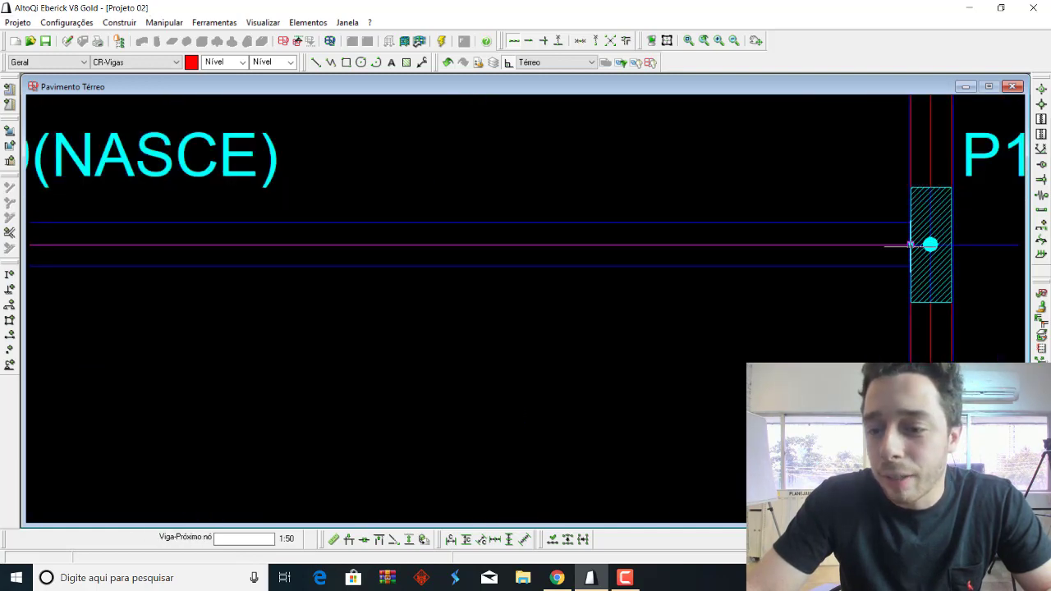
{"action": "scroll", "coordinate": [909, 245], "scroll_direction": "up", "scroll_amount": 3}
{"action": "left_click", "coordinate": [901, 244]}
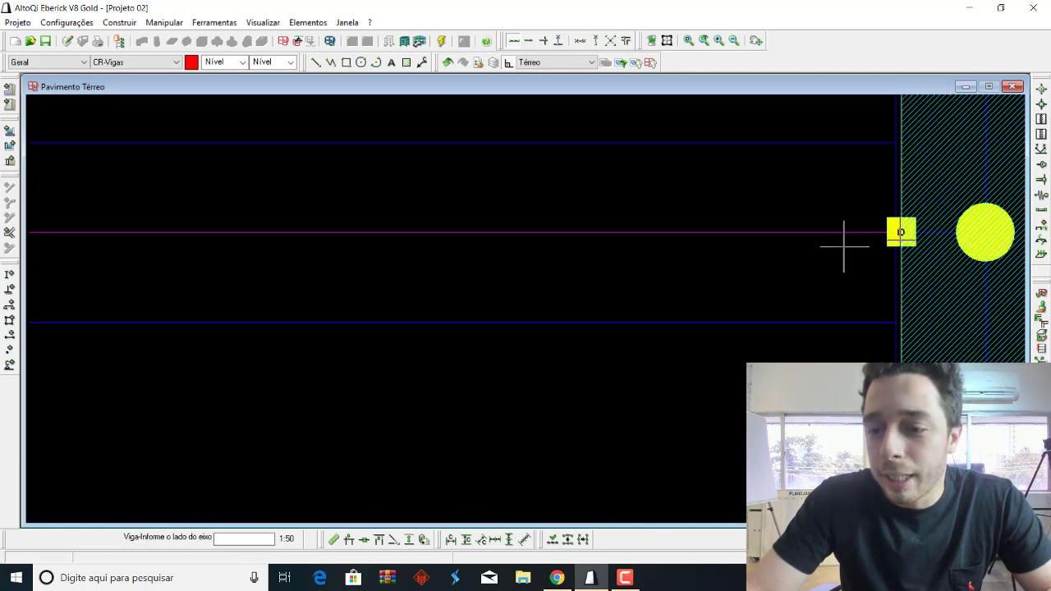
{"action": "left_click", "coordinate": [789, 241]}
{"action": "scroll", "coordinate": [774, 246], "scroll_direction": "down", "scroll_amount": 2}
{"action": "scroll", "coordinate": [772, 263], "scroll_direction": "down", "scroll_amount": 1}
{"action": "middle_click_drag", "start_coordinate": [445, 293], "coordinate": [567, 345]}
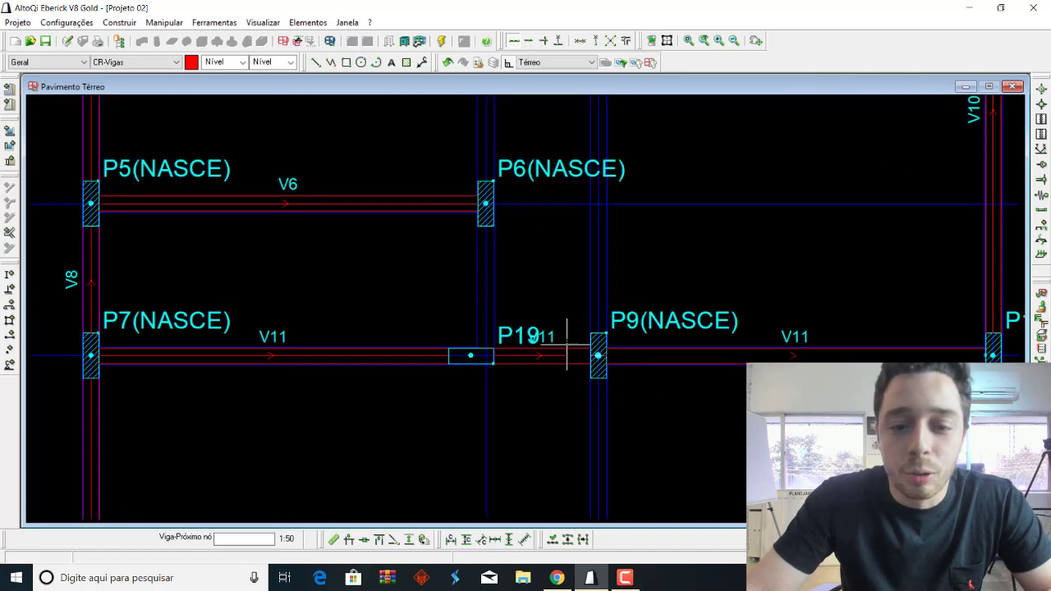
{"action": "right_click", "coordinate": [565, 279]}
{"action": "scroll", "coordinate": [566, 271], "scroll_direction": "down", "scroll_amount": 2}
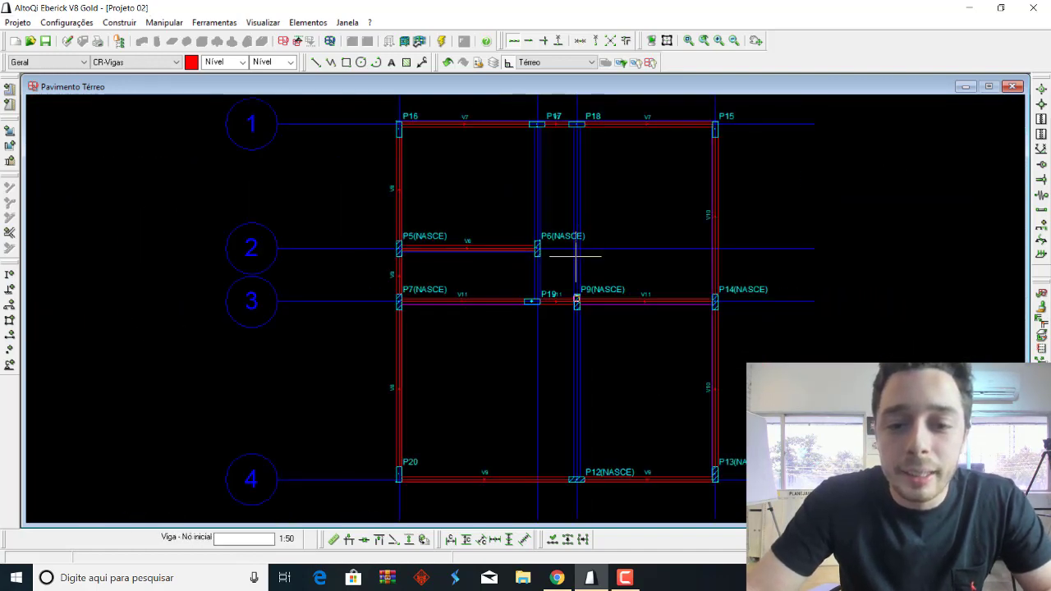
{"action": "middle_click_drag", "start_coordinate": [575, 258], "coordinate": [585, 286]}
{"action": "left_click", "coordinate": [314, 22]}
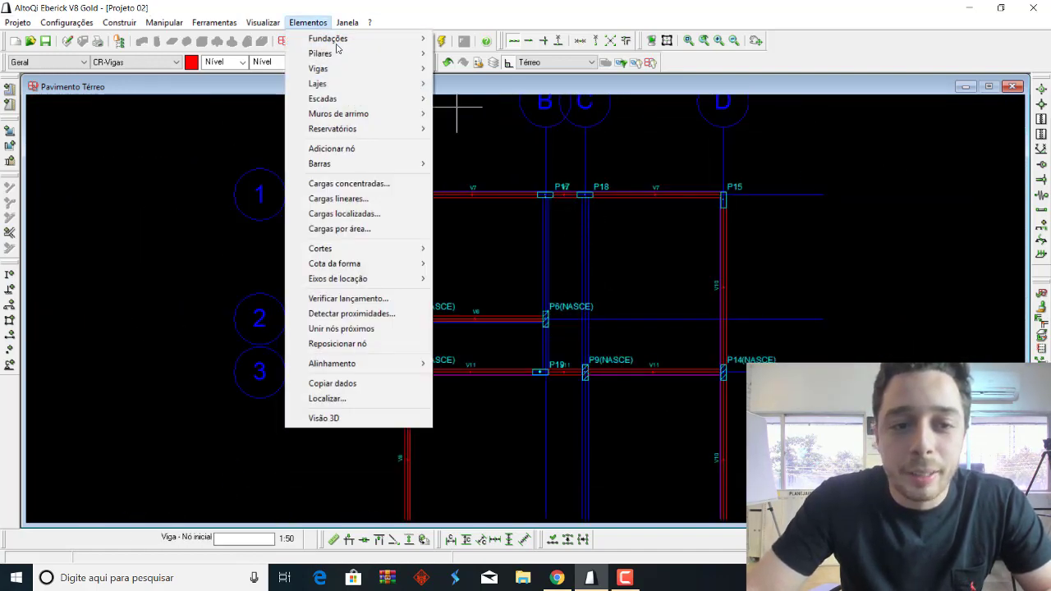
{"action": "left_click", "coordinate": [450, 52]}
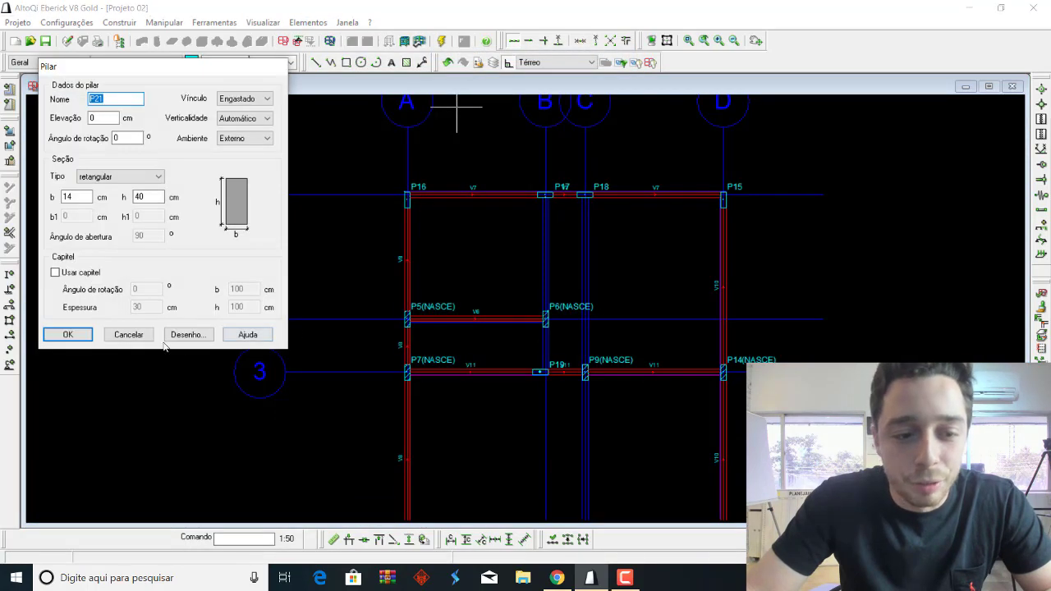
{"action": "left_click", "coordinate": [86, 335]}
{"action": "scroll", "coordinate": [481, 339], "scroll_direction": "down", "scroll_amount": 2}
{"action": "scroll", "coordinate": [555, 171], "scroll_direction": "up", "scroll_amount": 1}
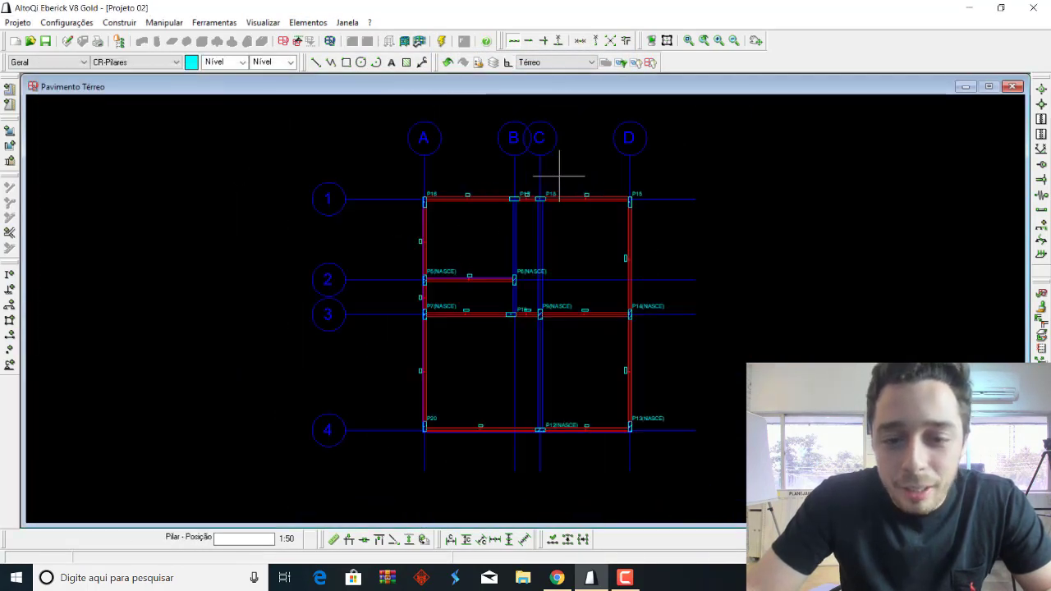
{"action": "scroll", "coordinate": [469, 275], "scroll_direction": "up", "scroll_amount": 3}
{"action": "scroll", "coordinate": [469, 275], "scroll_direction": "down", "scroll_amount": 1}
{"action": "scroll", "coordinate": [482, 329], "scroll_direction": "up", "scroll_amount": 1}
{"action": "scroll", "coordinate": [484, 414], "scroll_direction": "up", "scroll_amount": 3}
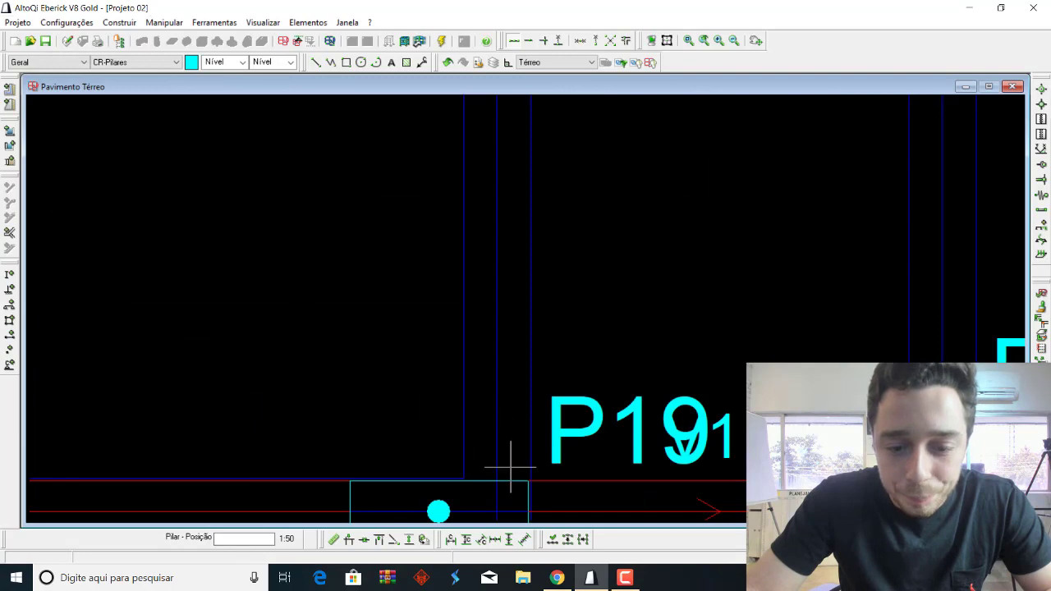
{"action": "scroll", "coordinate": [510, 466], "scroll_direction": "down", "scroll_amount": 1}
{"action": "scroll", "coordinate": [525, 478], "scroll_direction": "down", "scroll_amount": 2}
{"action": "key", "text": "Escape"}
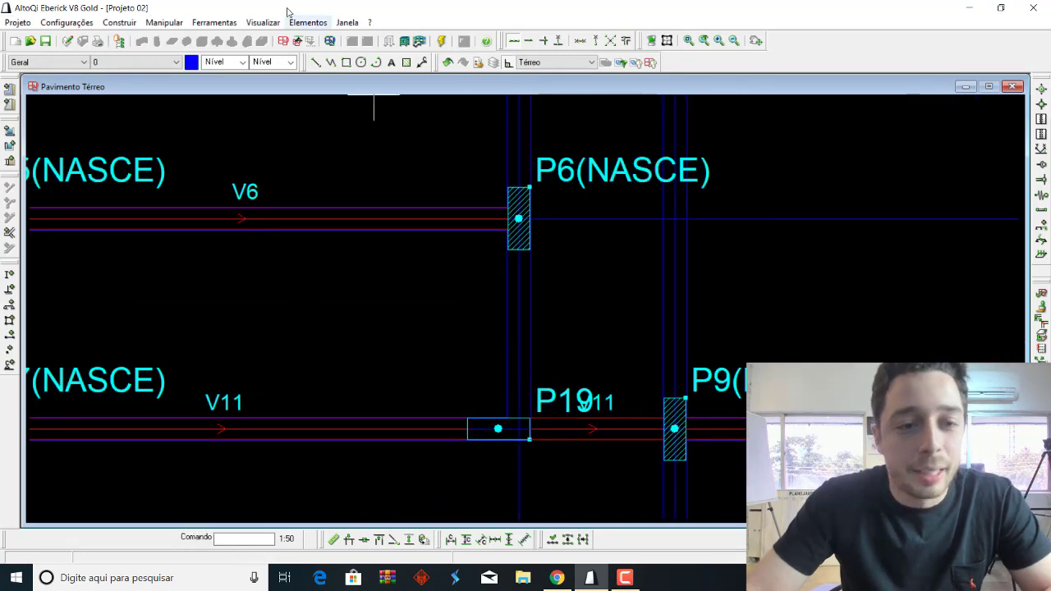
- Draw a default-section beam from the P19 corner up to the P17 corner, then exit
{"action": "left_click", "coordinate": [308, 22]}
{"action": "mouse_move", "coordinate": [319, 68]}
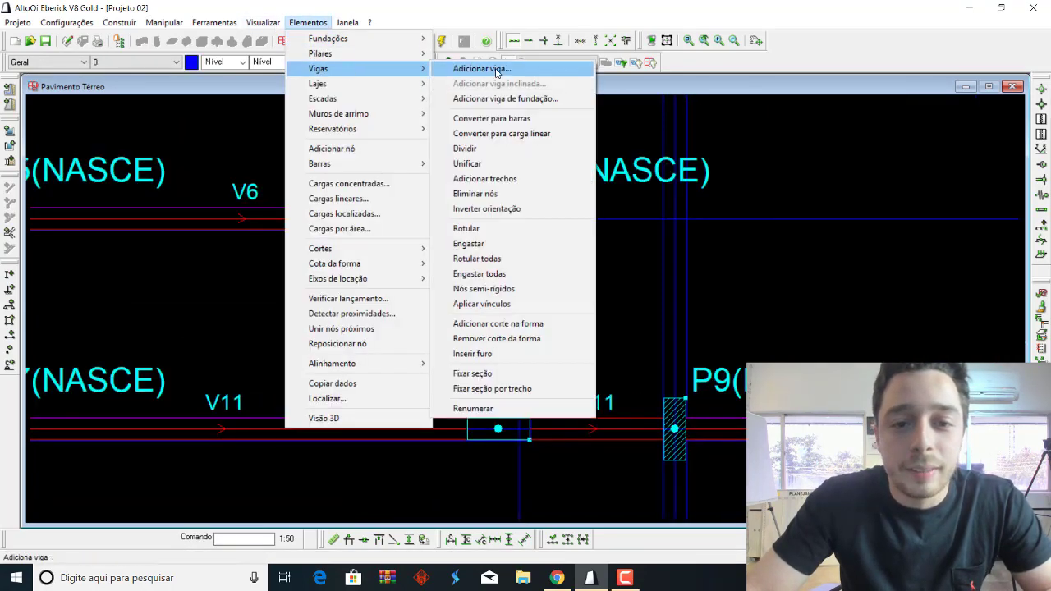
{"action": "left_click", "coordinate": [482, 69]}
{"action": "key", "text": "Return"}
{"action": "scroll", "coordinate": [520, 438], "scroll_direction": "up", "scroll_amount": 2}
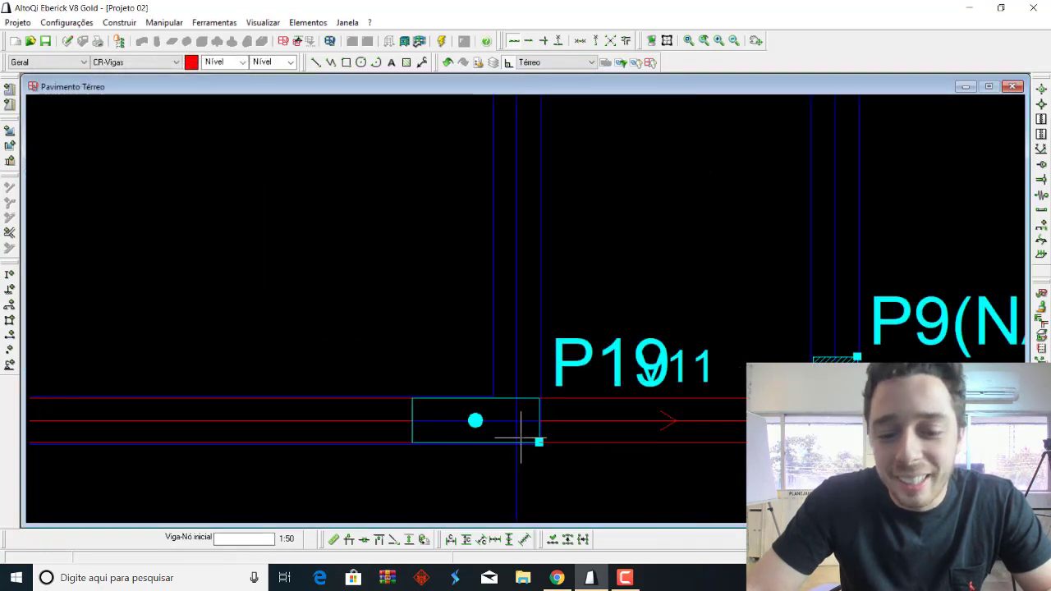
{"action": "scroll", "coordinate": [521, 438], "scroll_direction": "up", "scroll_amount": 1}
{"action": "left_click", "coordinate": [546, 381]}
{"action": "scroll", "coordinate": [537, 323], "scroll_direction": "down", "scroll_amount": 3}
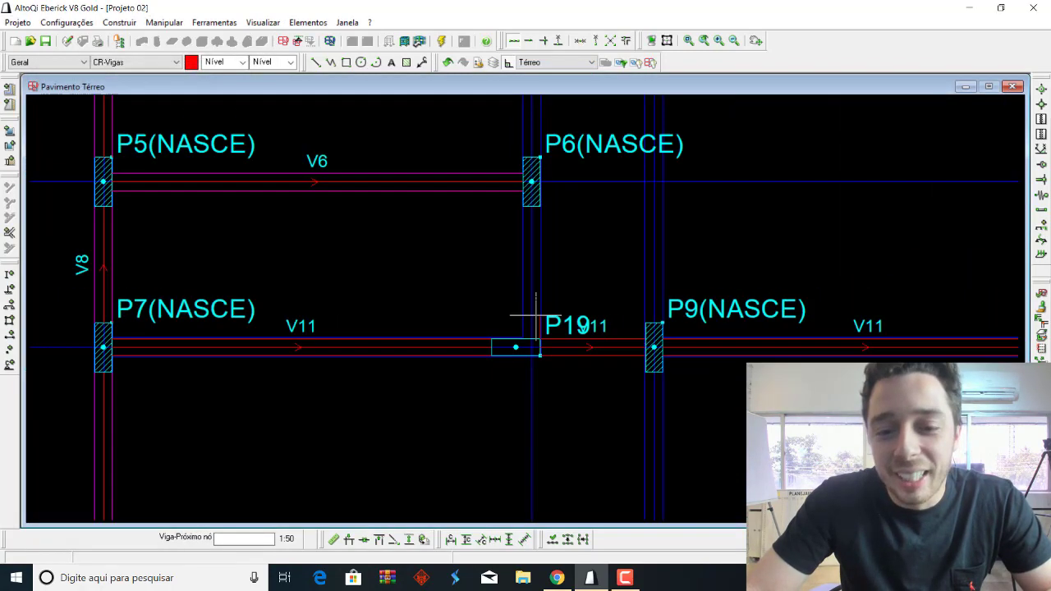
{"action": "left_click", "coordinate": [538, 227]}
{"action": "scroll", "coordinate": [497, 188], "scroll_direction": "up", "scroll_amount": 3}
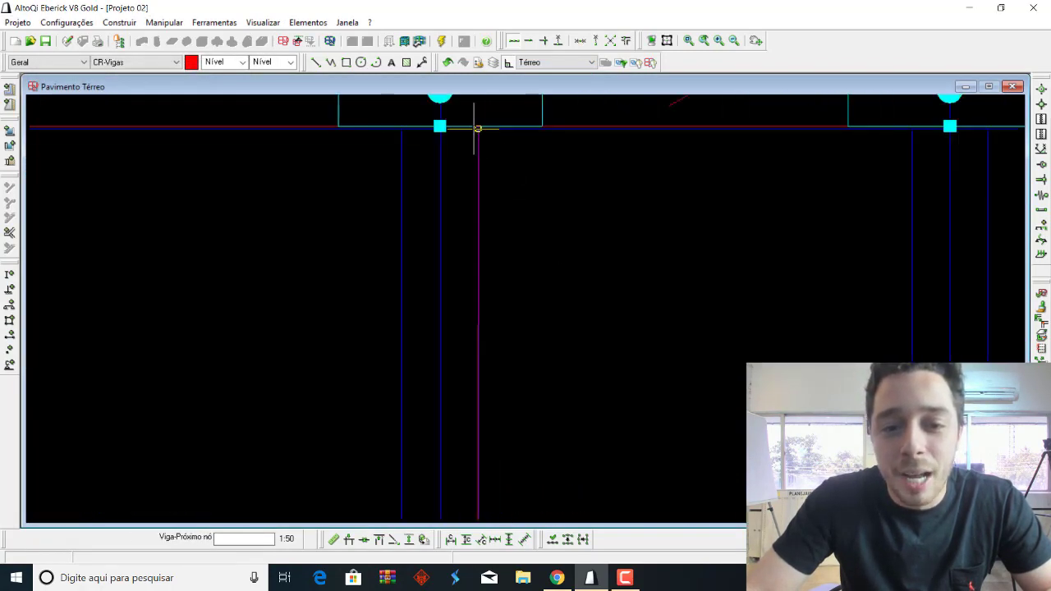
{"action": "left_click", "coordinate": [475, 127]}
{"action": "key", "text": "Escape"}
{"action": "scroll", "coordinate": [464, 135], "scroll_direction": "down", "scroll_amount": 3}
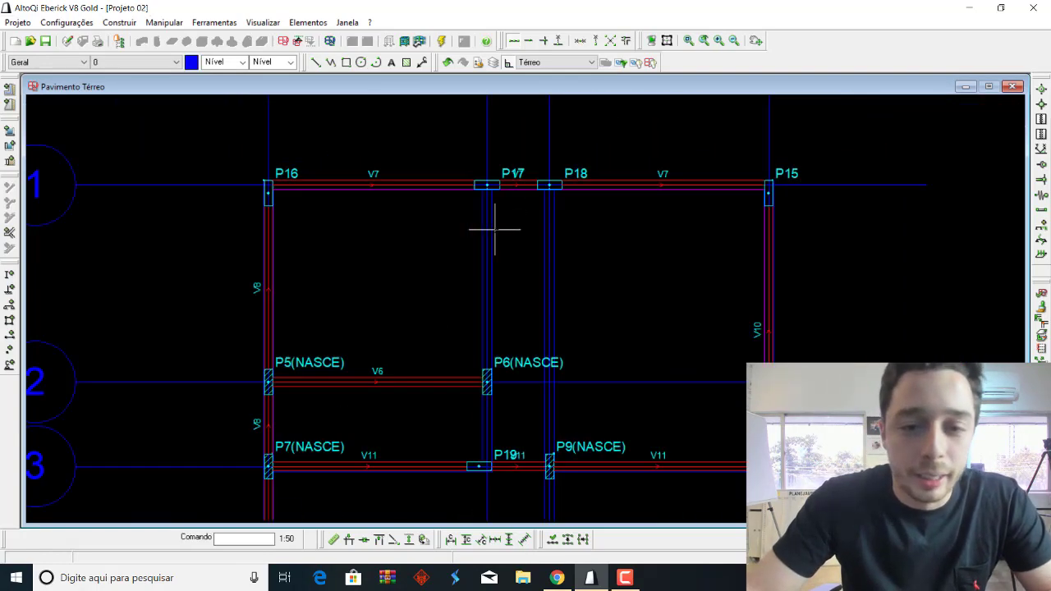
{"action": "scroll", "coordinate": [491, 468], "scroll_direction": "up", "scroll_amount": 3}
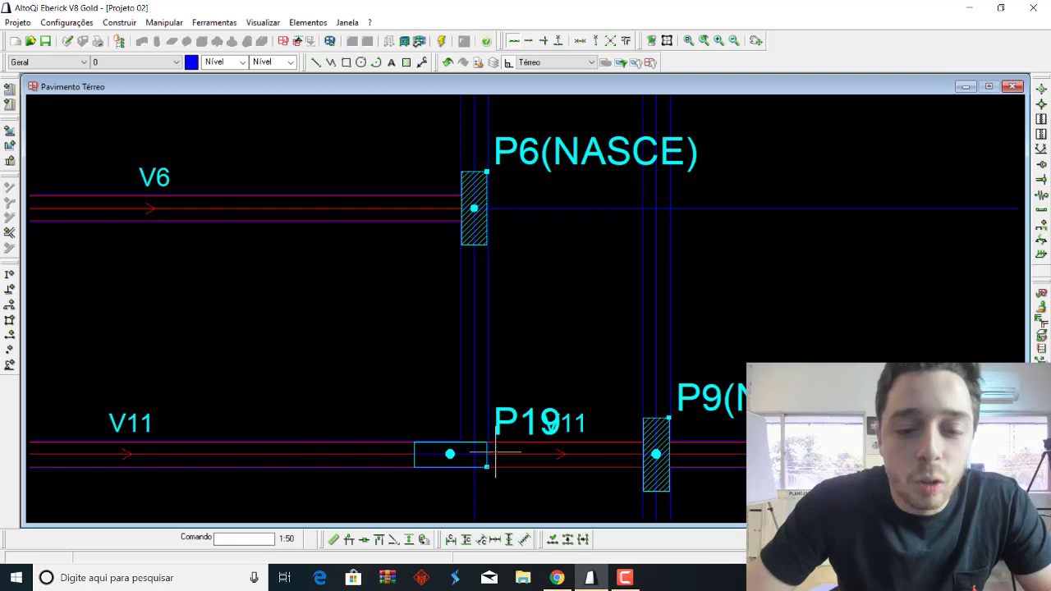
{"action": "scroll", "coordinate": [479, 338], "scroll_direction": "down", "scroll_amount": 3}
{"action": "middle_click_drag", "start_coordinate": [497, 155], "coordinate": [503, 279]}
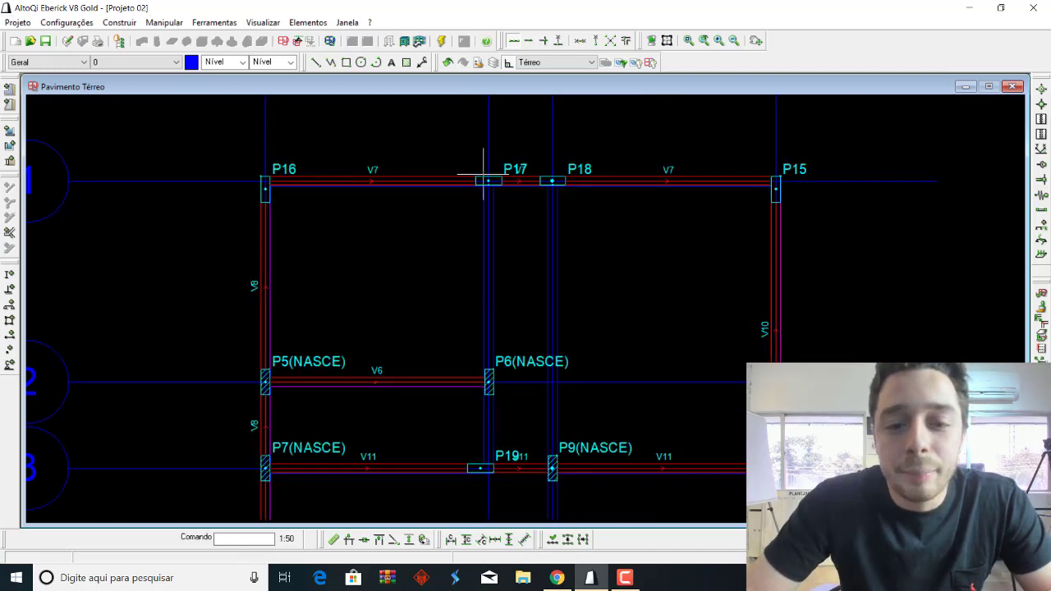
{"action": "scroll", "coordinate": [489, 468], "scroll_direction": "up", "scroll_amount": 5}
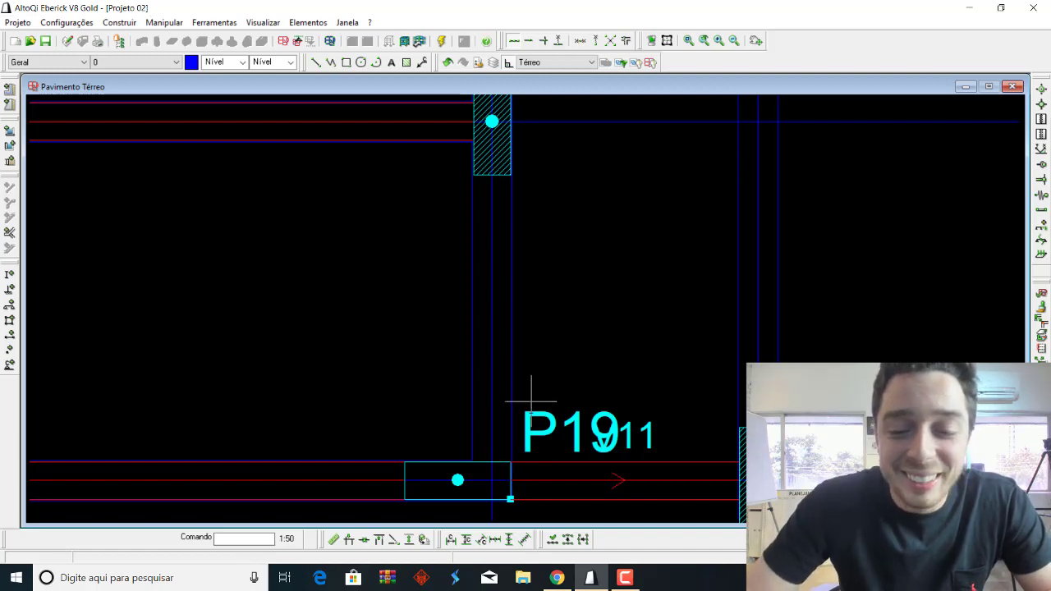
{"action": "key", "text": "Escape"}
{"action": "scroll", "coordinate": [558, 328], "scroll_direction": "down", "scroll_amount": 3}
{"action": "scroll", "coordinate": [558, 281], "scroll_direction": "down", "scroll_amount": 2}
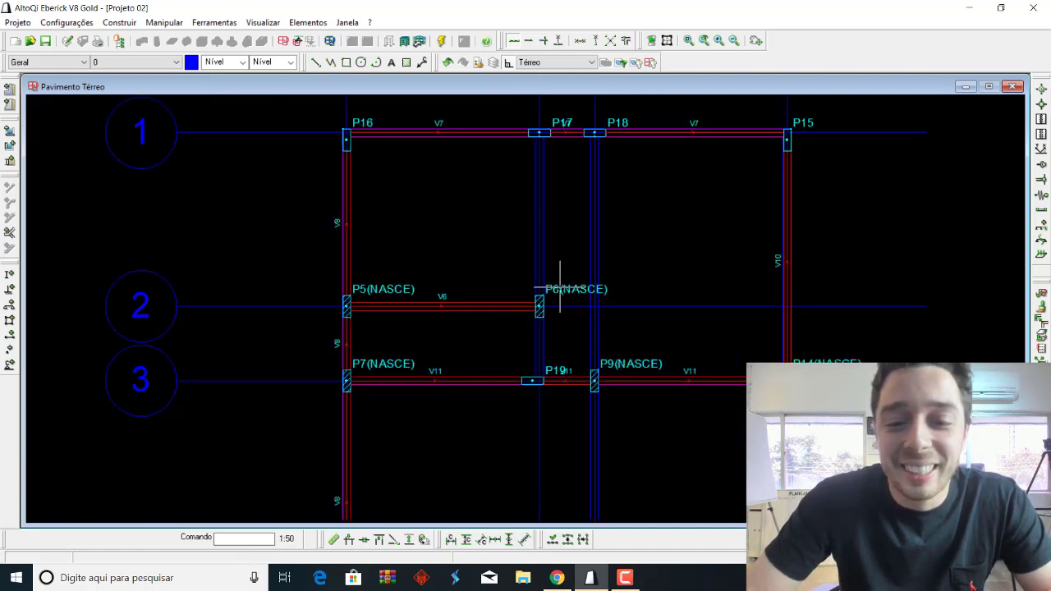
{"action": "scroll", "coordinate": [547, 199], "scroll_direction": "up", "scroll_amount": 1}
{"action": "scroll", "coordinate": [549, 119], "scroll_direction": "up", "scroll_amount": 2}
{"action": "scroll", "coordinate": [548, 118], "scroll_direction": "up", "scroll_amount": 2}
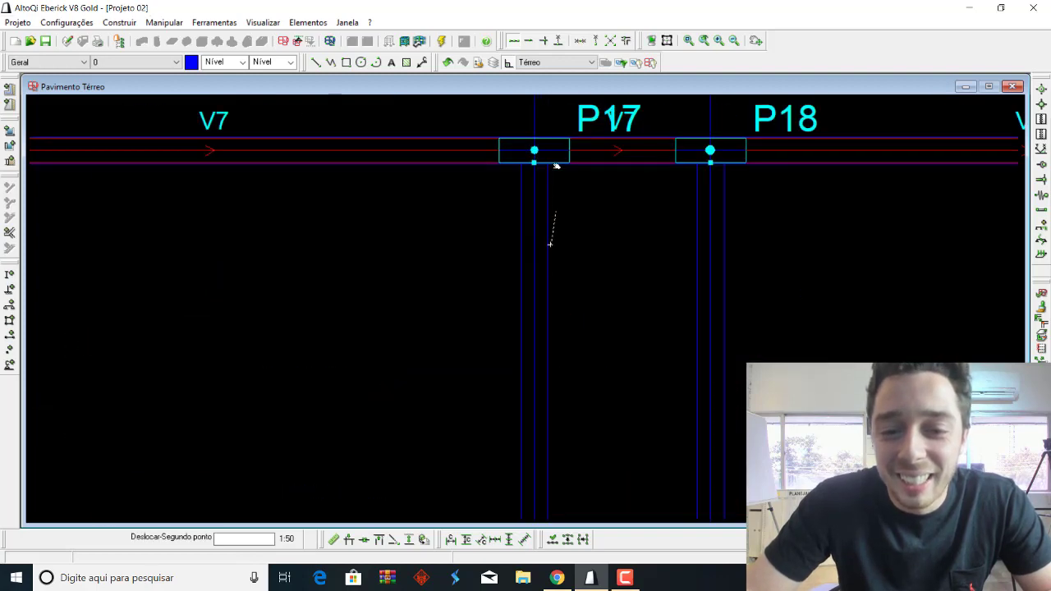
{"action": "scroll", "coordinate": [550, 244], "scroll_direction": "down", "scroll_amount": 1}
{"action": "scroll", "coordinate": [545, 211], "scroll_direction": "down", "scroll_amount": 1}
{"action": "key", "text": "Escape"}
{"action": "mouse_move", "coordinate": [563, 422]}
{"action": "middle_mouse_down"}
{"action": "mouse_move", "coordinate": [528, 306]}
{"action": "mouse_move", "coordinate": [535, 399]}
{"action": "middle_mouse_up"}
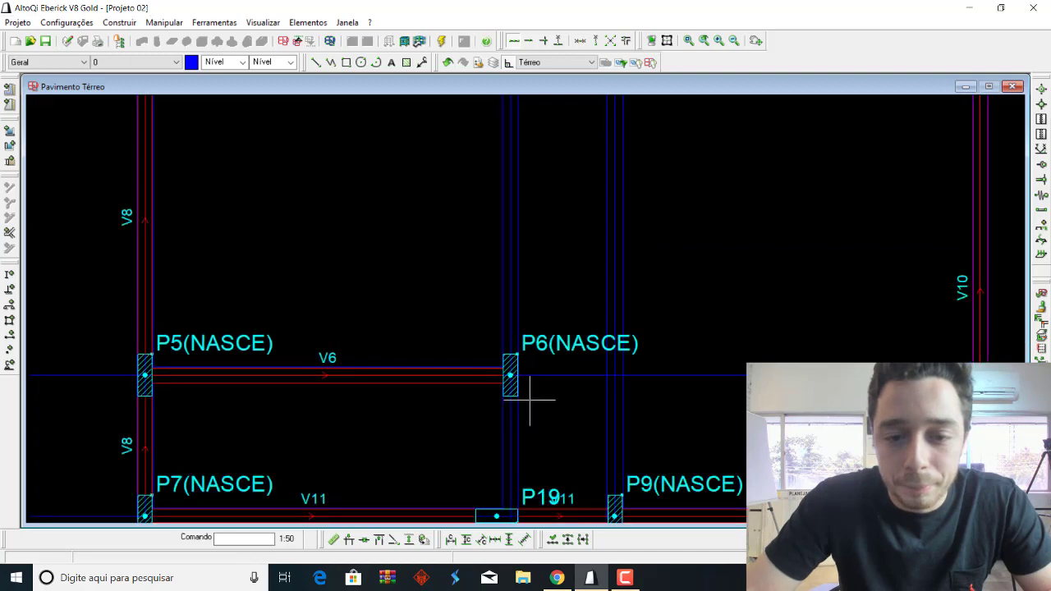
{"action": "scroll", "coordinate": [542, 330], "scroll_direction": "down", "scroll_amount": 2}
- Draw 14×40 cm beam V12 from P18 down through P9 to P12, setting its side
{"action": "left_click", "coordinate": [310, 22]}
{"action": "mouse_move", "coordinate": [318, 69]}
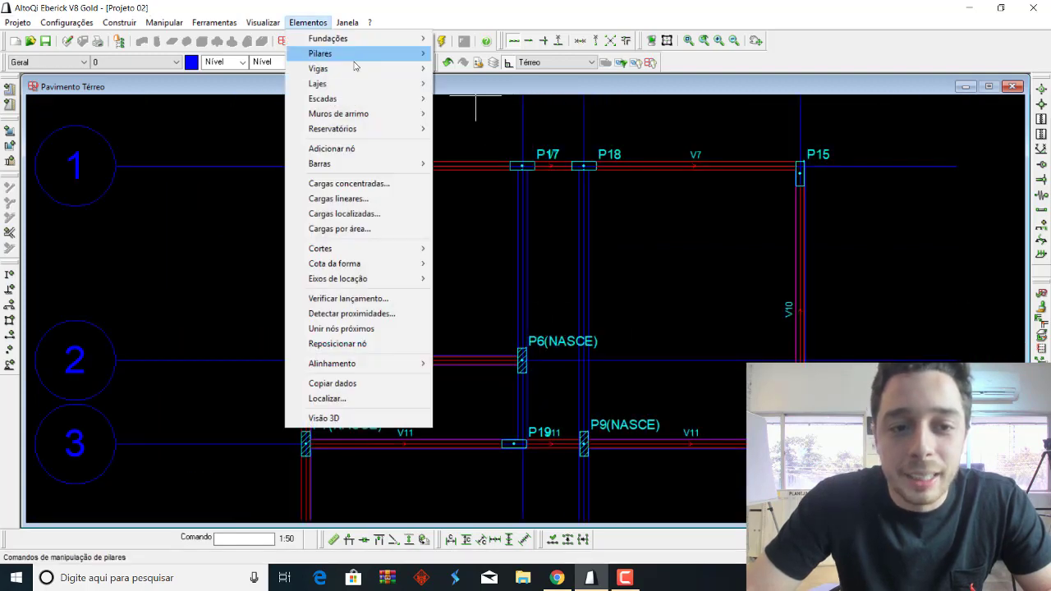
{"action": "left_click", "coordinate": [460, 70]}
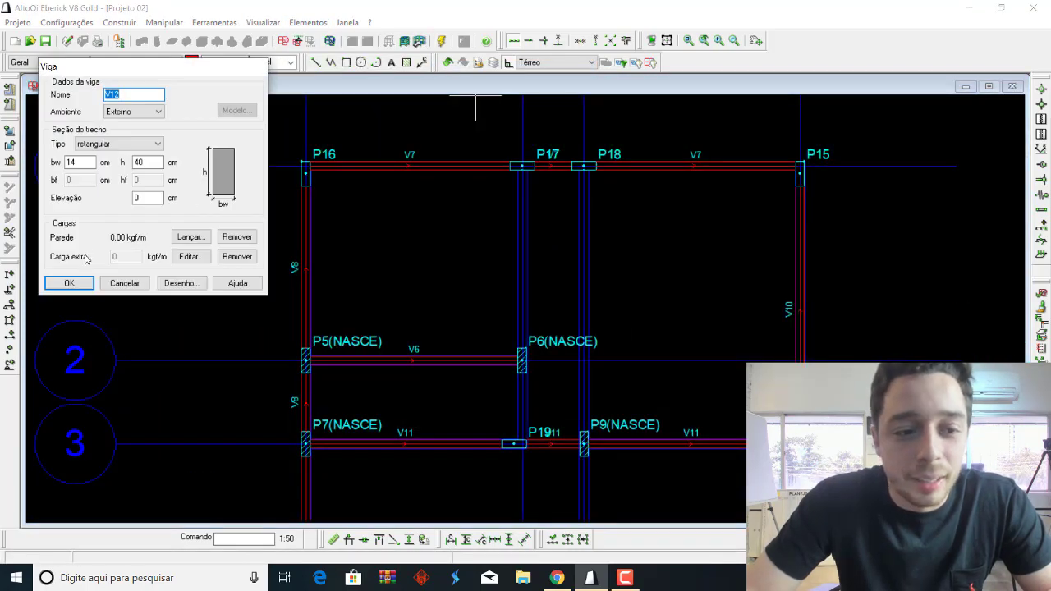
{"action": "left_click", "coordinate": [79, 288]}
{"action": "scroll", "coordinate": [601, 167], "scroll_direction": "up", "scroll_amount": 3}
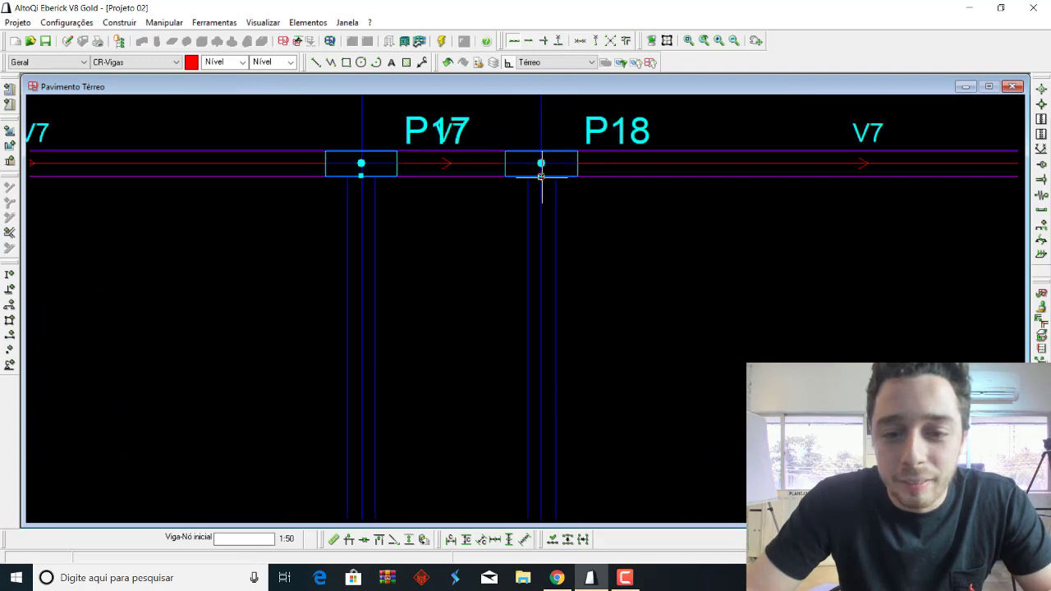
{"action": "scroll", "coordinate": [541, 175], "scroll_direction": "down", "scroll_amount": 3}
{"action": "mouse_move", "coordinate": [575, 498]}
{"action": "middle_mouse_down"}
{"action": "mouse_move", "coordinate": [584, 392]}
{"action": "mouse_move", "coordinate": [564, 247]}
{"action": "middle_mouse_up"}
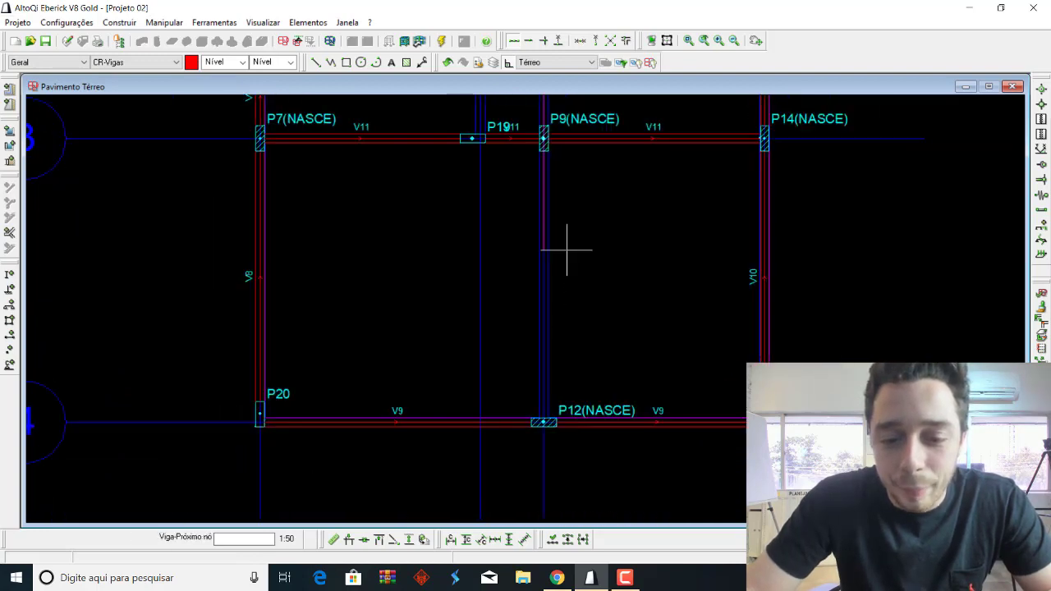
{"action": "scroll", "coordinate": [547, 420], "scroll_direction": "up", "scroll_amount": 3}
{"action": "left_click", "coordinate": [530, 410]}
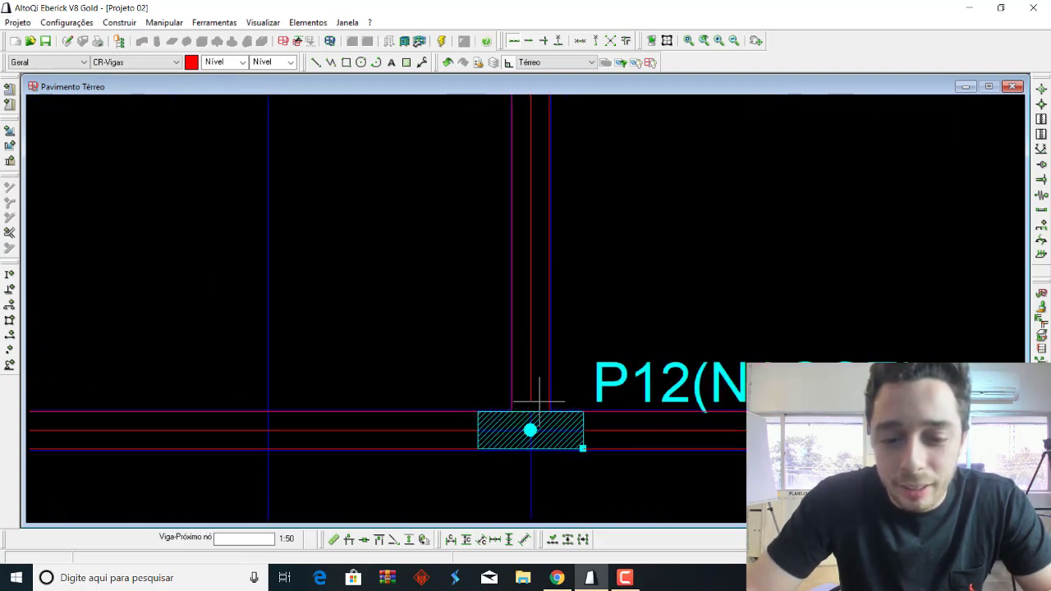
- End the beam command and pan to review P5–P7, P19 and the P16–P18 row
{"action": "scroll", "coordinate": [610, 274], "scroll_direction": "down", "scroll_amount": 1}
{"action": "scroll", "coordinate": [639, 390], "scroll_direction": "down", "scroll_amount": 2}
{"action": "scroll", "coordinate": [639, 390], "scroll_direction": "down", "scroll_amount": 3}
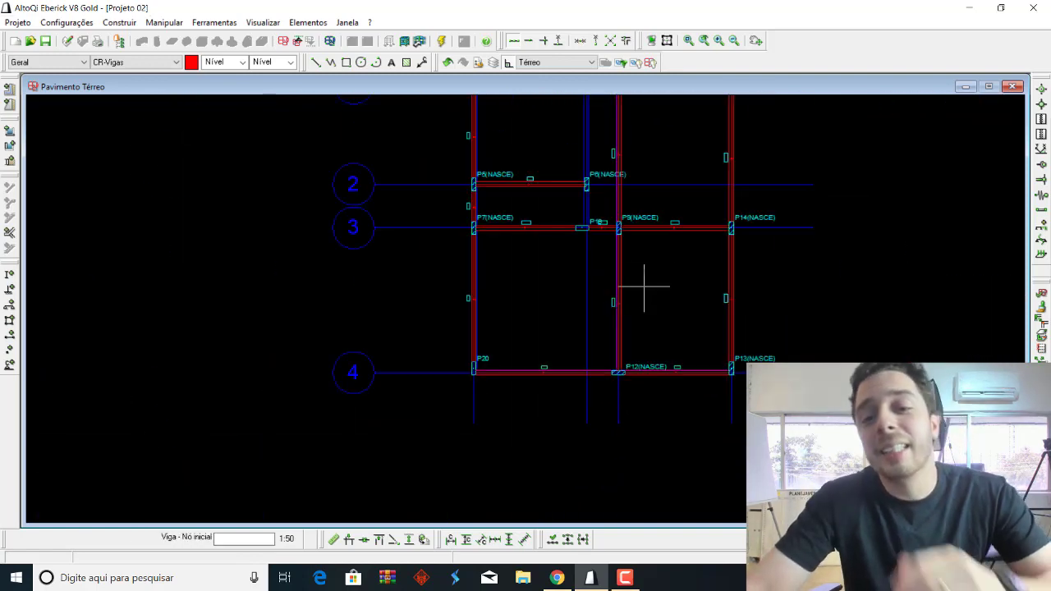
{"action": "middle_click_drag", "start_coordinate": [638, 281], "coordinate": [661, 375]}
{"action": "scroll", "coordinate": [624, 234], "scroll_direction": "up", "scroll_amount": 2}
{"action": "key", "text": "Escape"}
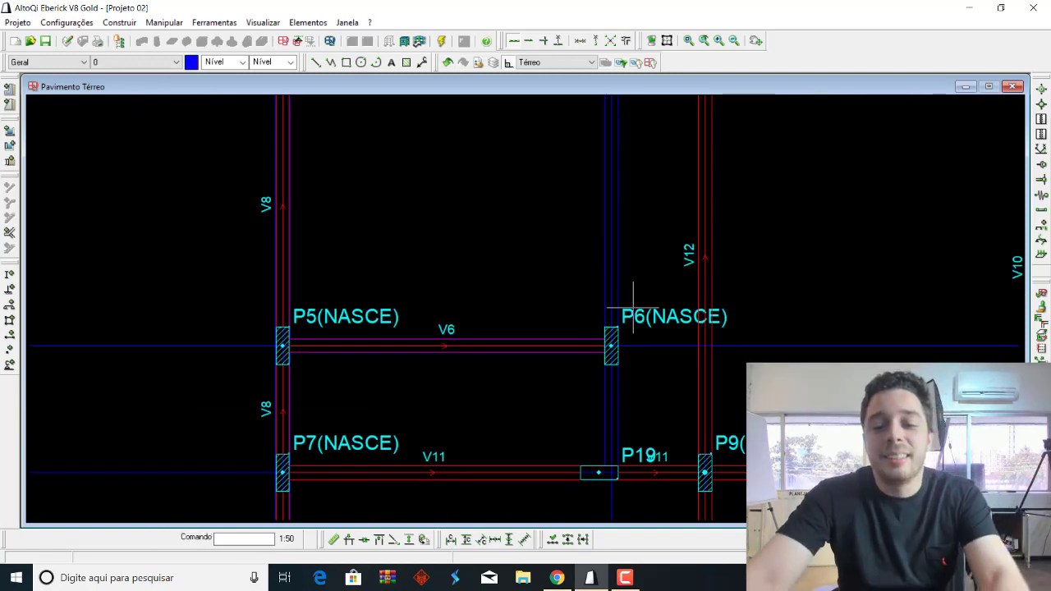
{"action": "scroll", "coordinate": [621, 316], "scroll_direction": "down", "scroll_amount": 3}
{"action": "scroll", "coordinate": [619, 300], "scroll_direction": "up", "scroll_amount": 3}
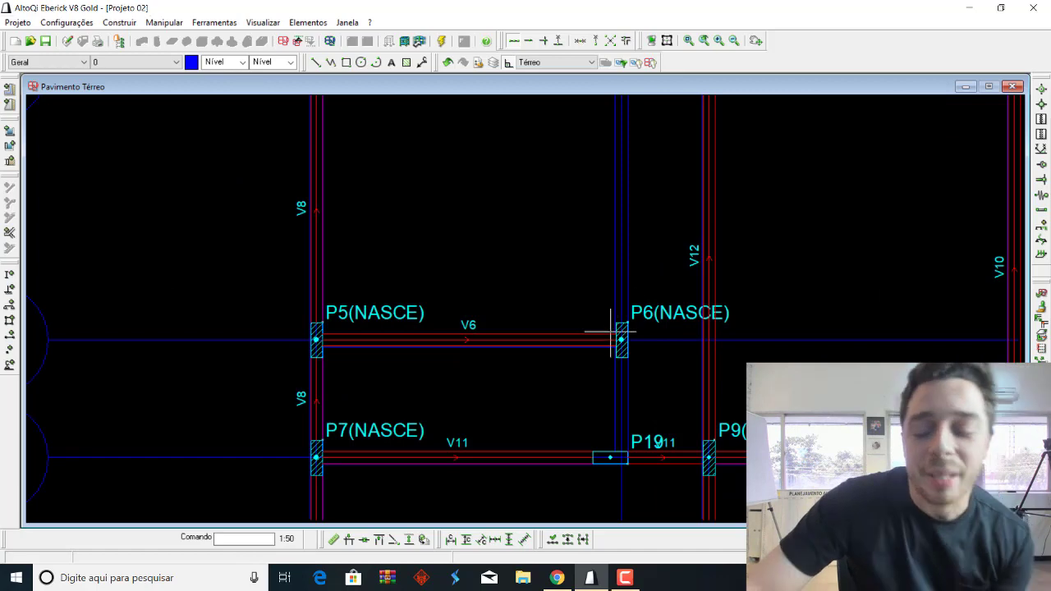
{"action": "middle_click_drag", "start_coordinate": [664, 265], "coordinate": [651, 343]}
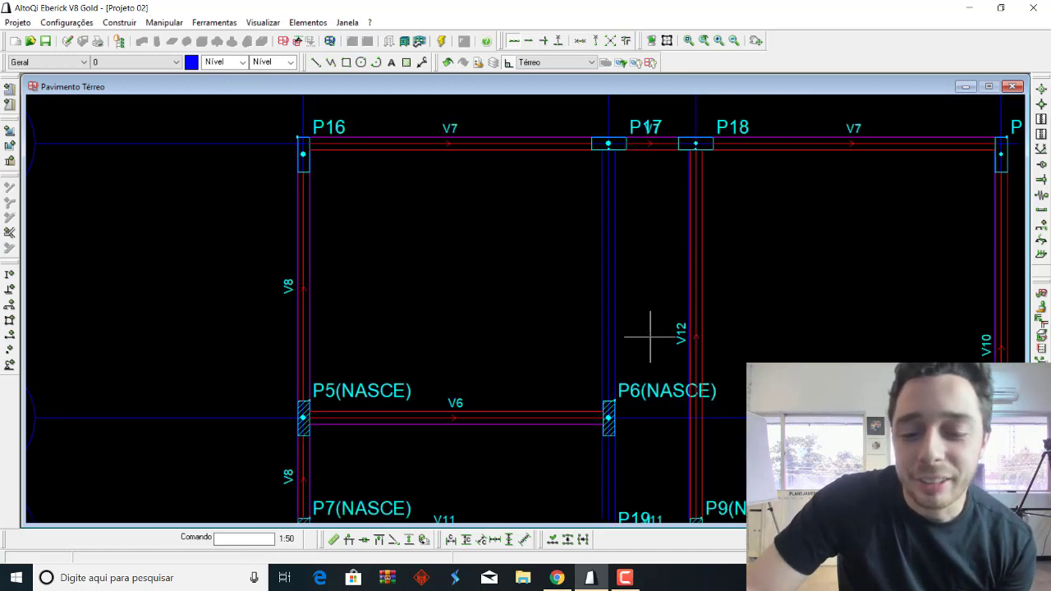
- Begin a new beam, then cancel the accidental Move command with Esc
{"action": "left_click", "coordinate": [308, 23]}
{"action": "mouse_move", "coordinate": [328, 72]}
{"action": "left_click", "coordinate": [452, 72]}
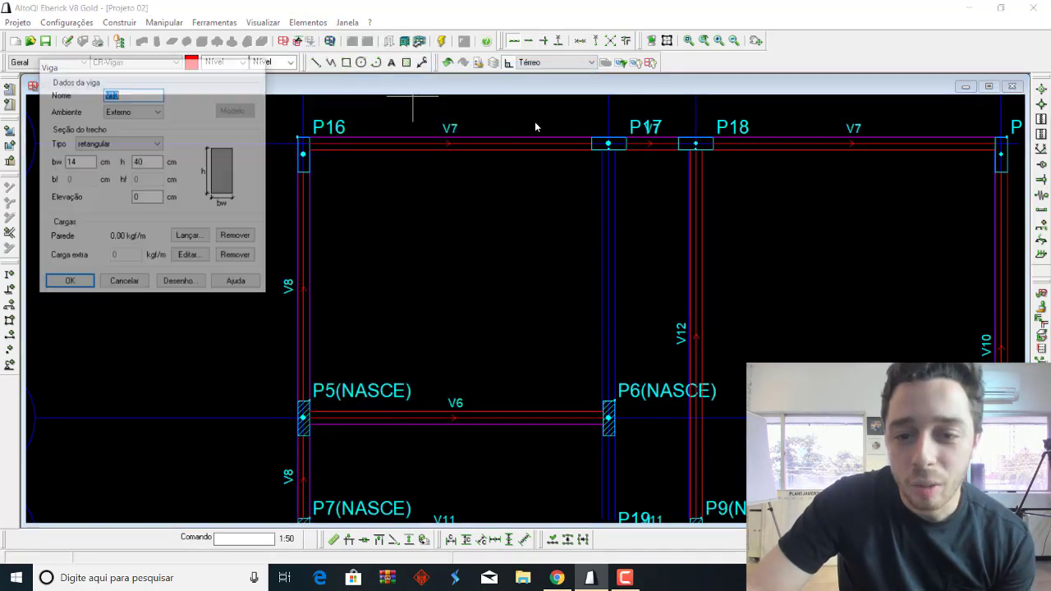
{"action": "left_click", "coordinate": [82, 286]}
{"action": "scroll", "coordinate": [593, 160], "scroll_direction": "up", "scroll_amount": 3}
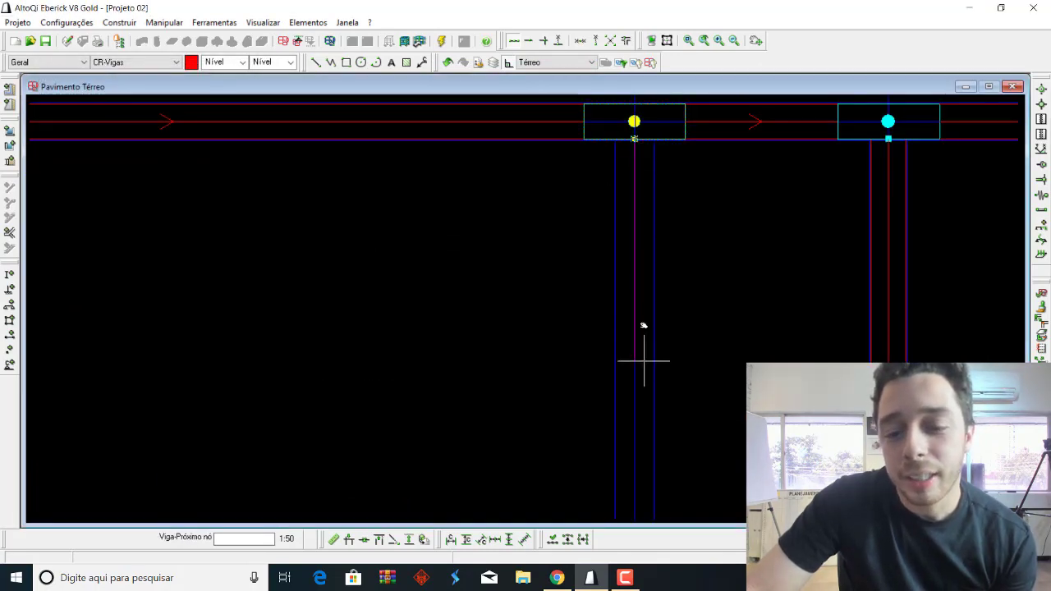
{"action": "middle_click_drag", "start_coordinate": [640, 324], "coordinate": [622, 103]}
{"action": "scroll", "coordinate": [637, 378], "scroll_direction": "down", "scroll_amount": 2}
{"action": "scroll", "coordinate": [615, 402], "scroll_direction": "up", "scroll_amount": 2}
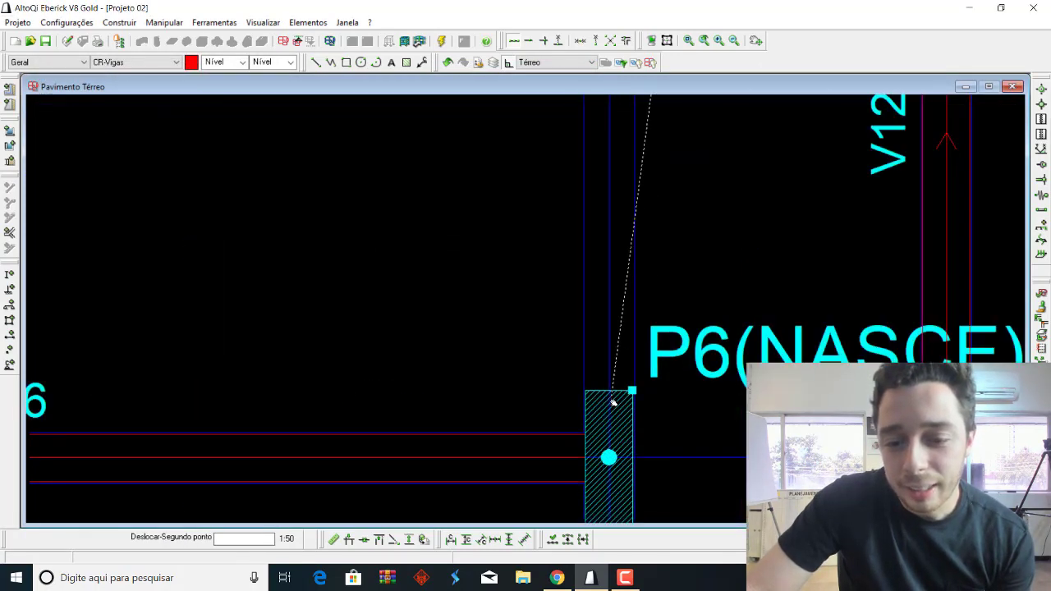
{"action": "scroll", "coordinate": [608, 388], "scroll_direction": "down", "scroll_amount": 2}
{"action": "scroll", "coordinate": [622, 353], "scroll_direction": "down", "scroll_amount": 2}
{"action": "key", "text": "Escape"}
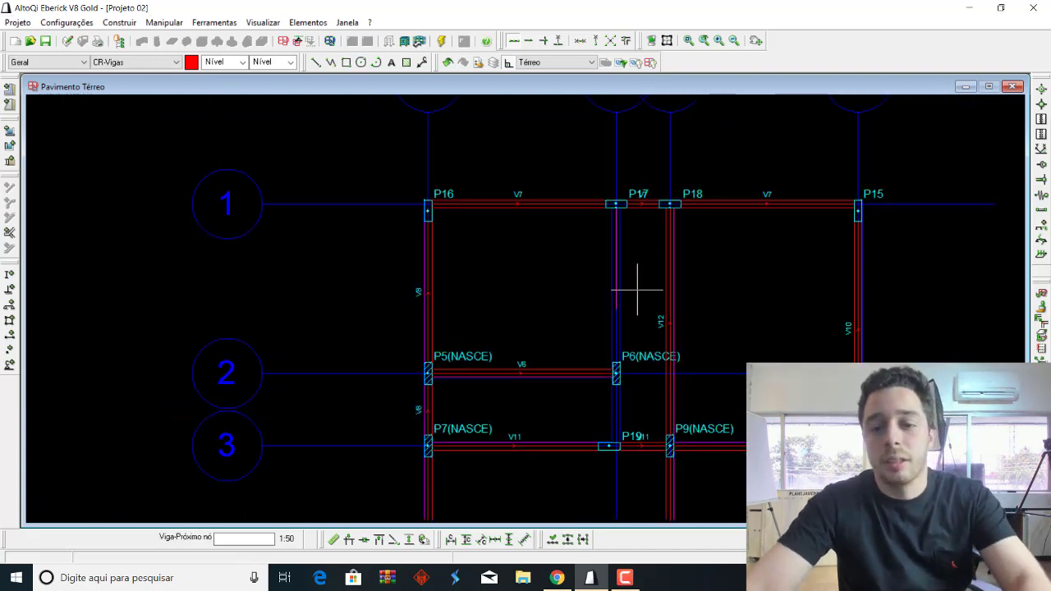
- Draw beam V13 from P17 down through P6 to P19, setting its side
{"action": "left_click", "coordinate": [308, 22]}
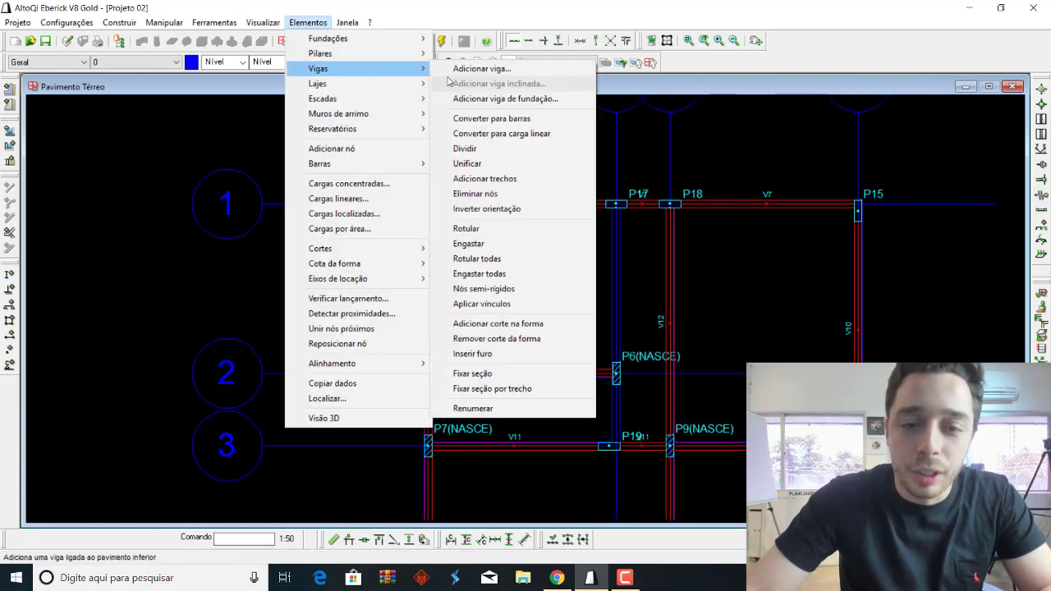
{"action": "left_click", "coordinate": [484, 68]}
{"action": "left_click", "coordinate": [70, 282]}
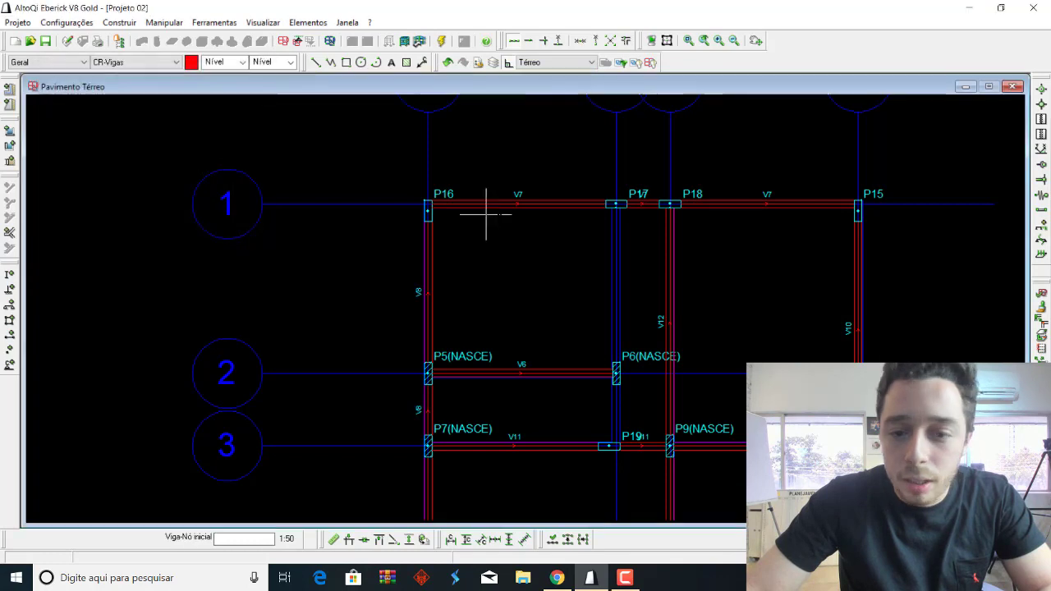
{"action": "scroll", "coordinate": [619, 205], "scroll_direction": "up", "scroll_amount": 5}
{"action": "left_click", "coordinate": [611, 197]}
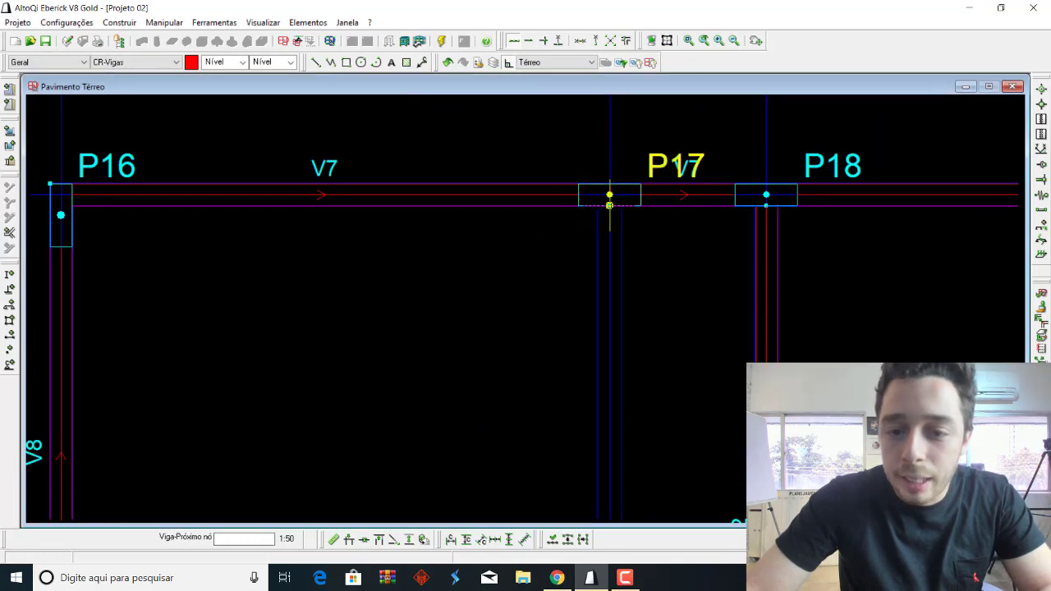
{"action": "scroll", "coordinate": [610, 198], "scroll_direction": "down", "scroll_amount": 3}
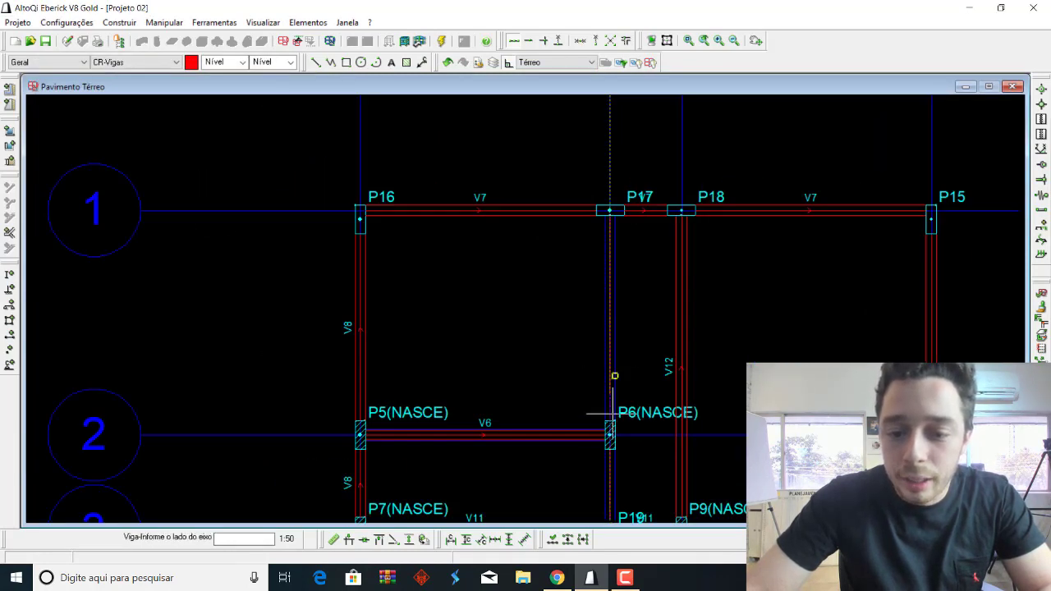
{"action": "left_click", "coordinate": [613, 366]}
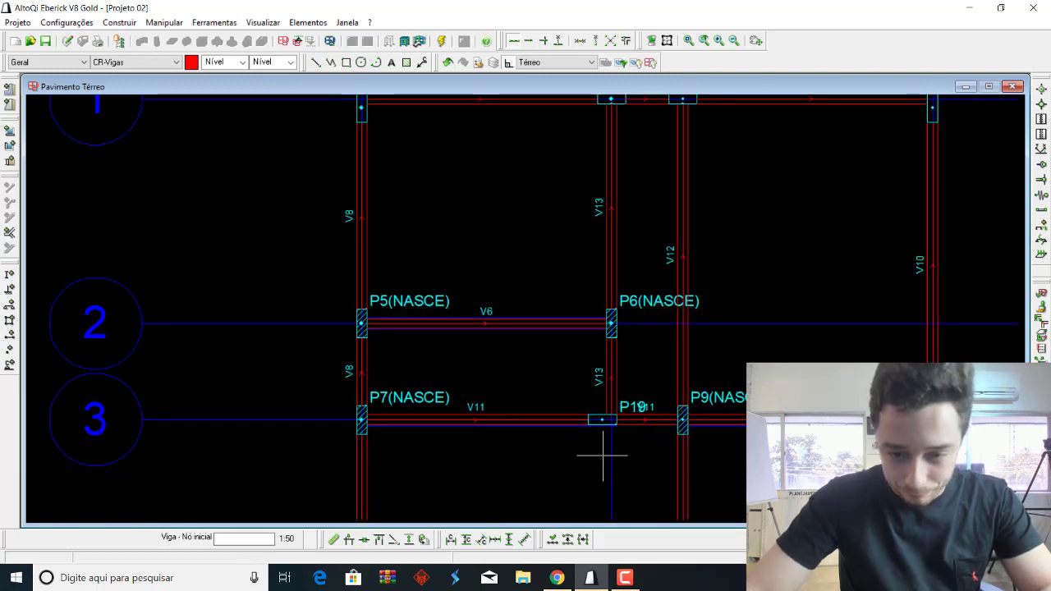
- Zoom in and out to check the new beam V13 on the plan
{"action": "scroll", "coordinate": [603, 447], "scroll_direction": "down", "scroll_amount": 3}
{"action": "scroll", "coordinate": [607, 443], "scroll_direction": "up", "scroll_amount": 5}
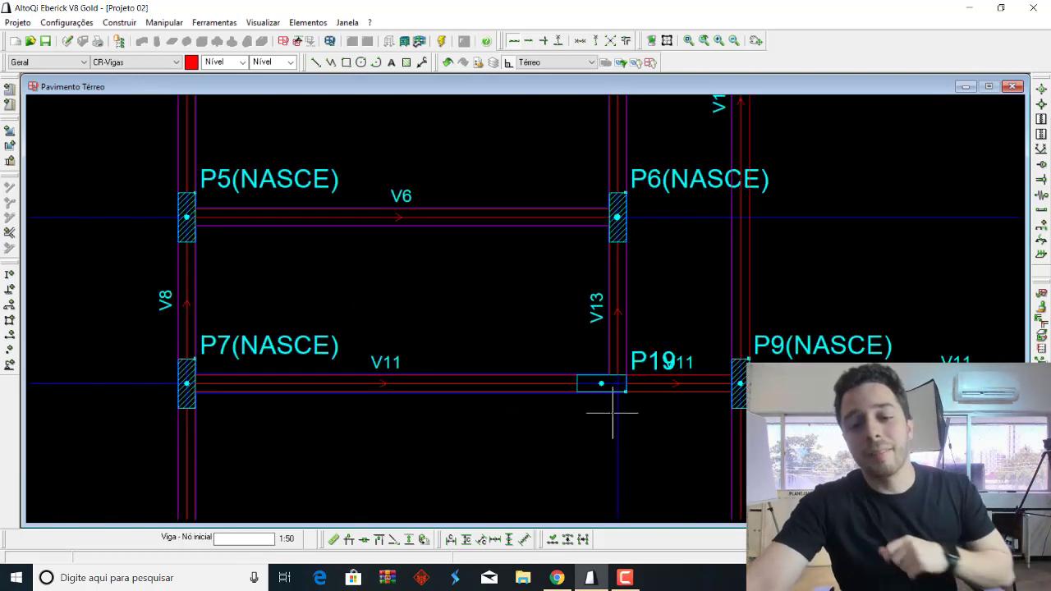
{"action": "scroll", "coordinate": [614, 419], "scroll_direction": "down", "scroll_amount": 2}
{"action": "scroll", "coordinate": [607, 400], "scroll_direction": "up", "scroll_amount": 4}
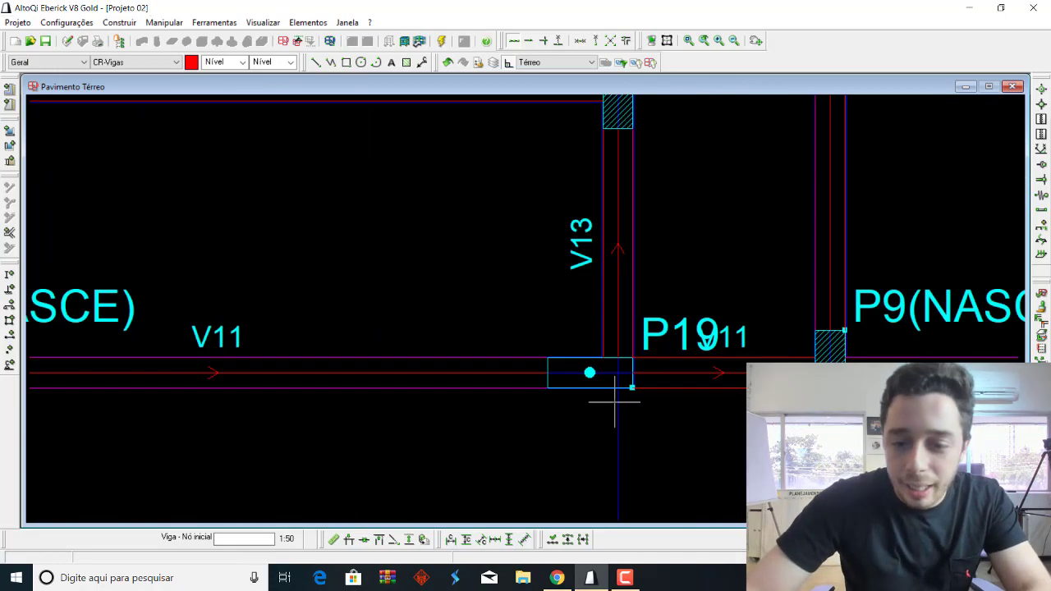
{"action": "scroll", "coordinate": [626, 373], "scroll_direction": "down", "scroll_amount": 1}
{"action": "scroll", "coordinate": [629, 375], "scroll_direction": "down", "scroll_amount": 2}
{"action": "scroll", "coordinate": [620, 376], "scroll_direction": "up", "scroll_amount": 4}
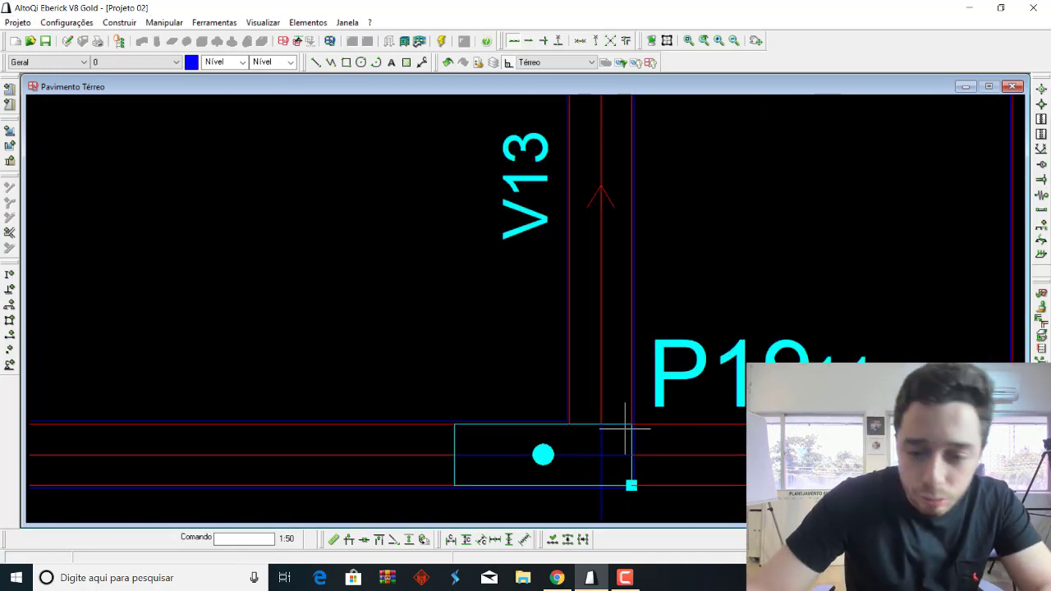
{"action": "scroll", "coordinate": [629, 485], "scroll_direction": "down", "scroll_amount": 1}
{"action": "scroll", "coordinate": [608, 379], "scroll_direction": "down", "scroll_amount": 2}
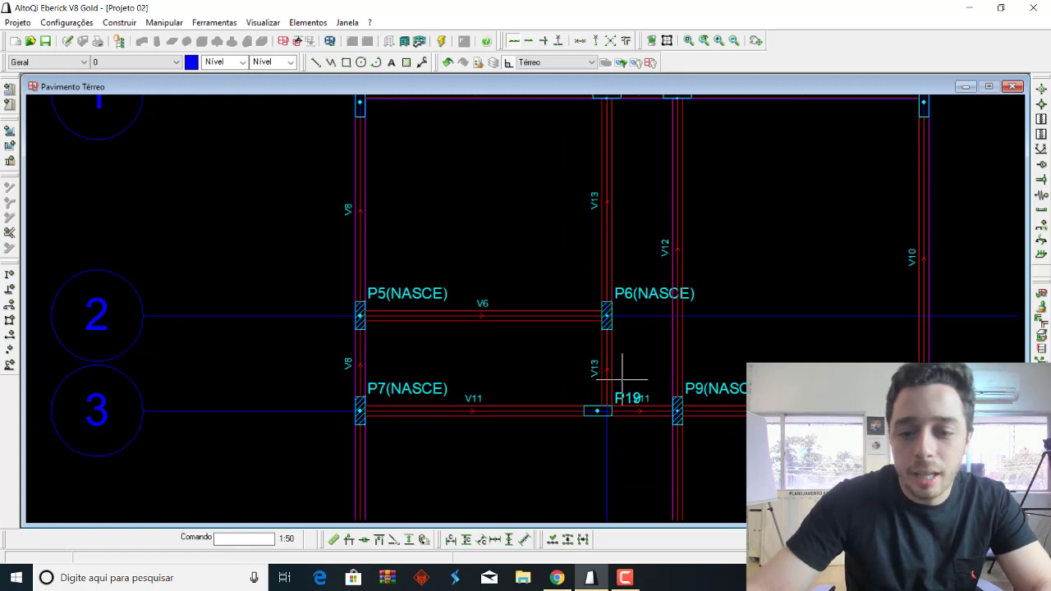
{"action": "scroll", "coordinate": [622, 379], "scroll_direction": "down", "scroll_amount": 2}
- Finish framing the plan, then tilt the 3D frame repeatedly about the X axis
{"action": "left_click", "coordinate": [710, 270]}
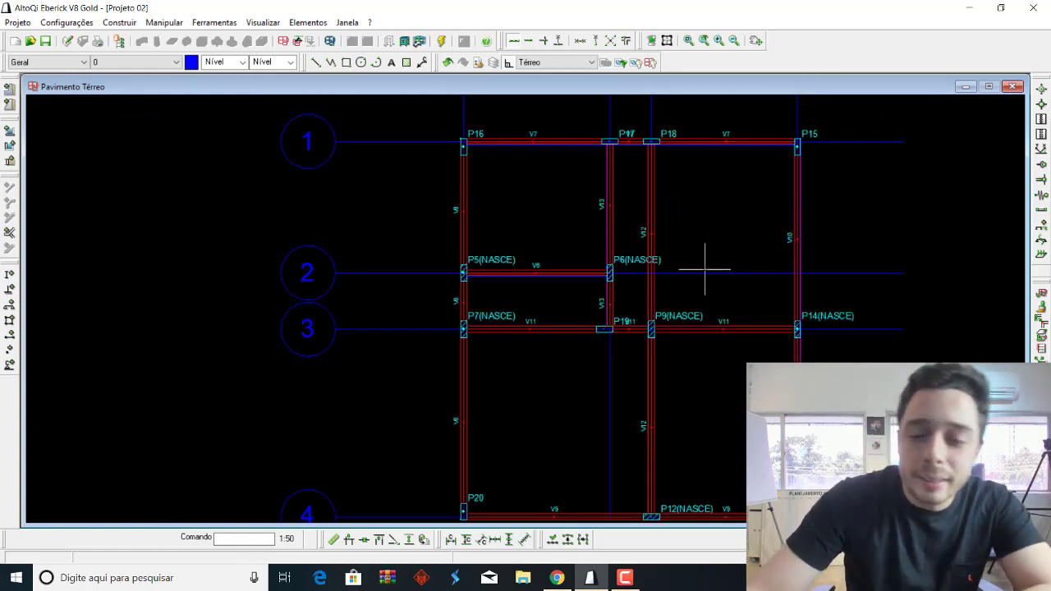
{"action": "scroll", "coordinate": [704, 273], "scroll_direction": "down", "scroll_amount": 2}
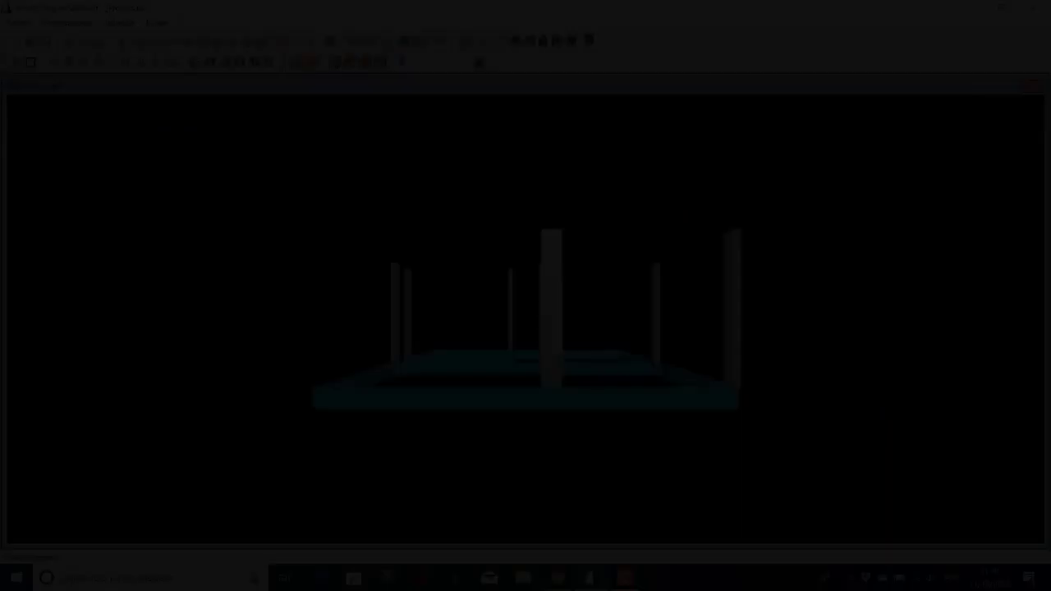
{"action": "left_click", "coordinate": [197, 66]}
{"action": "left_click", "coordinate": [197, 65]}
{"action": "left_click", "coordinate": [197, 66]}
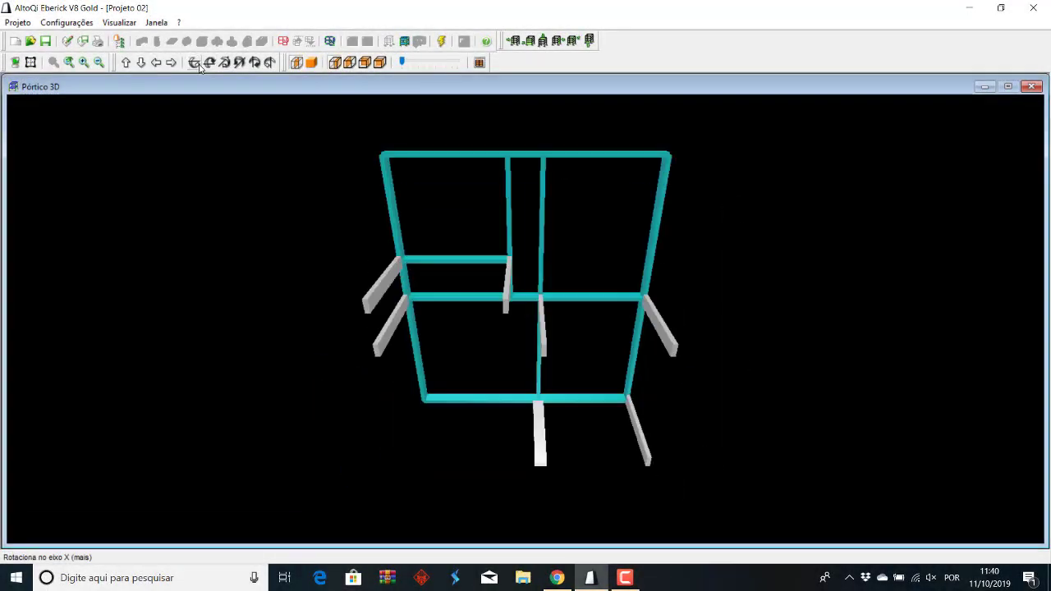
{"action": "left_click", "coordinate": [197, 66]}
{"action": "left_click", "coordinate": [197, 66]}
- Rotate the 3D frame through near top-down, low side and oblique top views
{"action": "left_click", "coordinate": [197, 66]}
{"action": "left_click", "coordinate": [197, 66]}
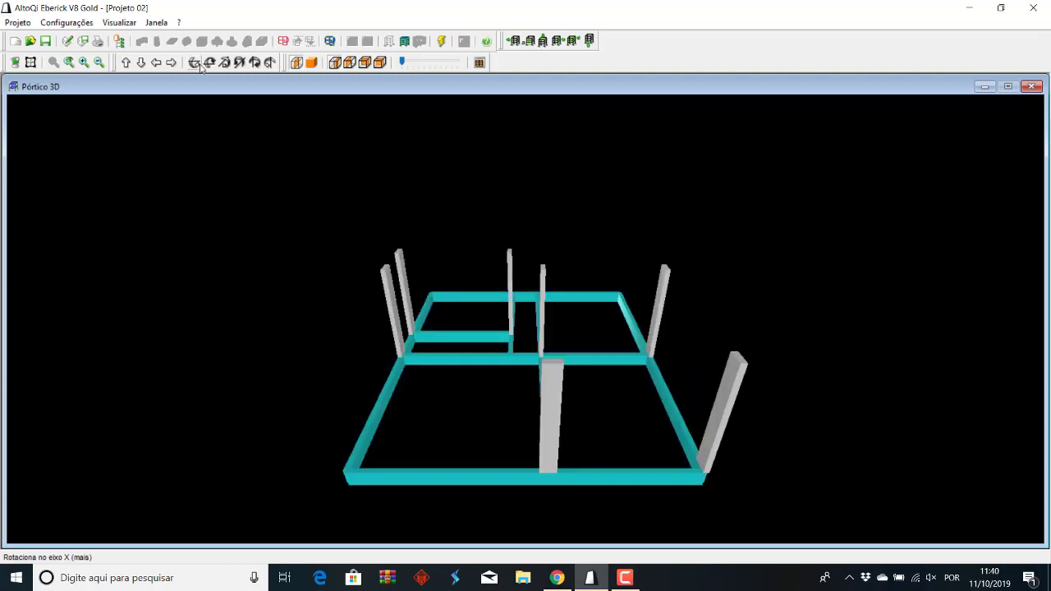
{"action": "left_click", "coordinate": [197, 66]}
{"action": "left_click", "coordinate": [197, 65]}
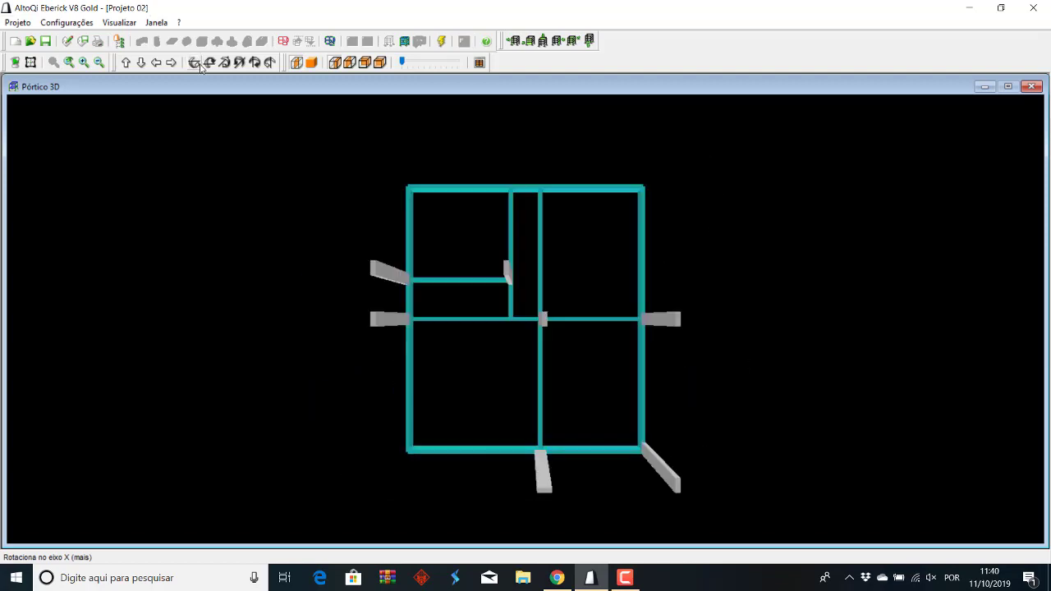
{"action": "left_click", "coordinate": [209, 64]}
{"action": "left_click", "coordinate": [208, 64]}
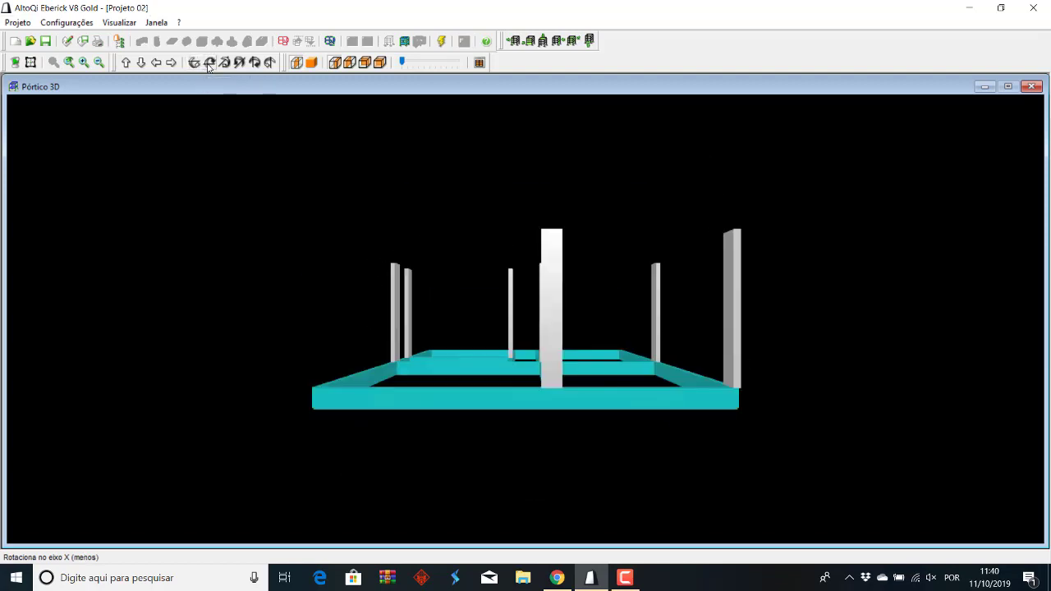
{"action": "left_click", "coordinate": [196, 69]}
{"action": "left_click", "coordinate": [196, 69]}
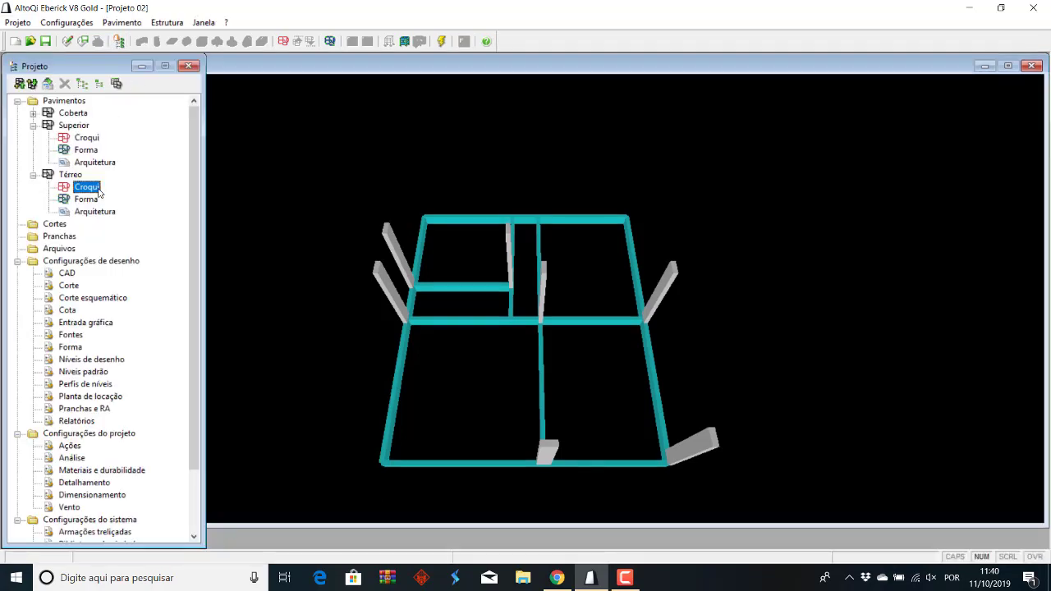
- Return to the Térreo floor's Croqui plan and reposition the view
{"action": "double_click", "coordinate": [87, 188]}
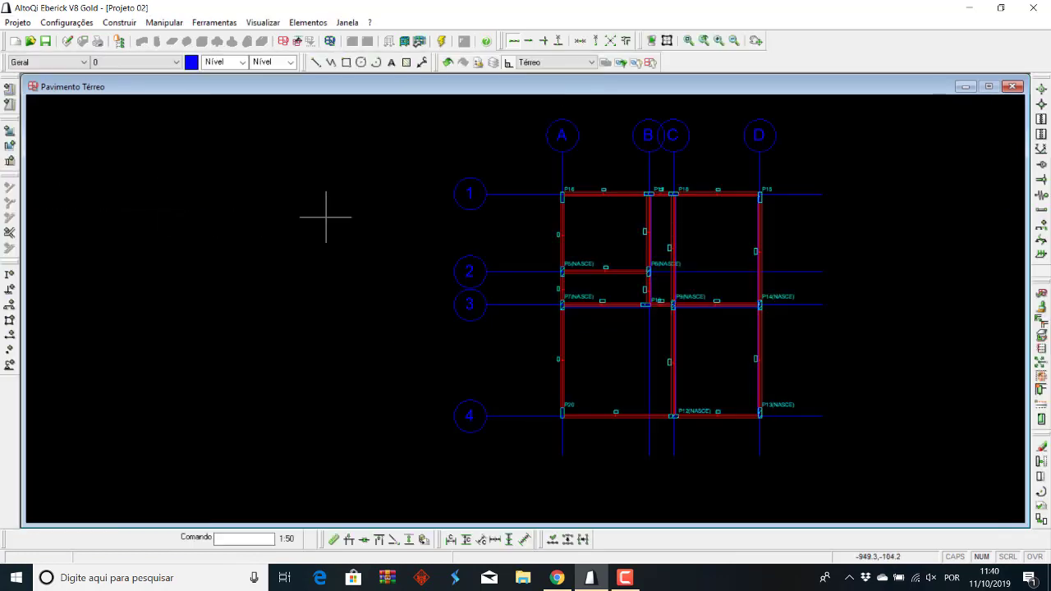
{"action": "middle_click_drag", "start_coordinate": [622, 401], "coordinate": [519, 379]}
{"action": "scroll", "coordinate": [557, 331], "scroll_direction": "up", "scroll_amount": 2}
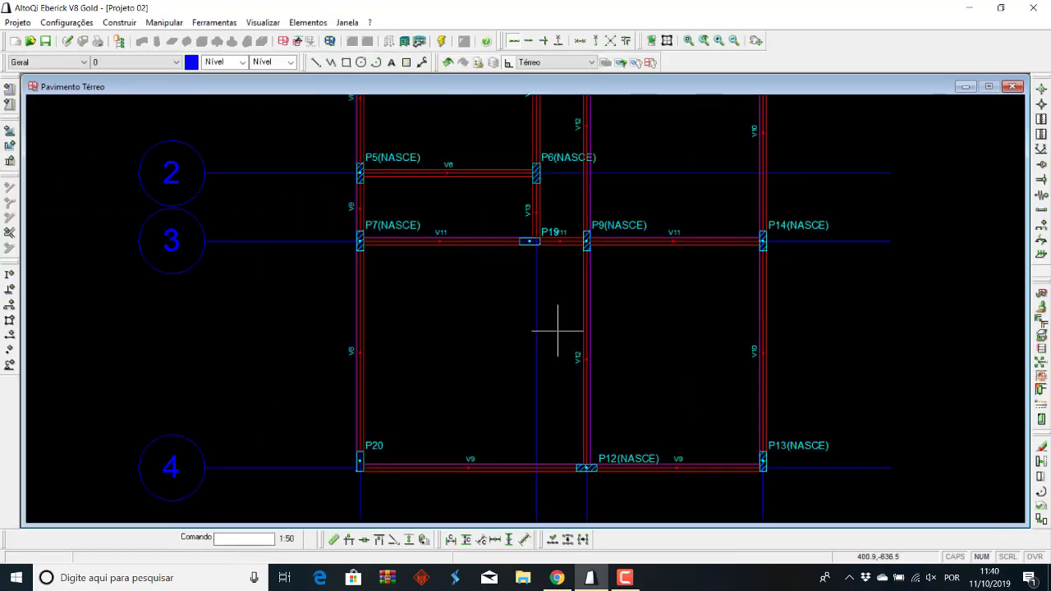
{"action": "scroll", "coordinate": [557, 331], "scroll_direction": "down", "scroll_amount": 2}
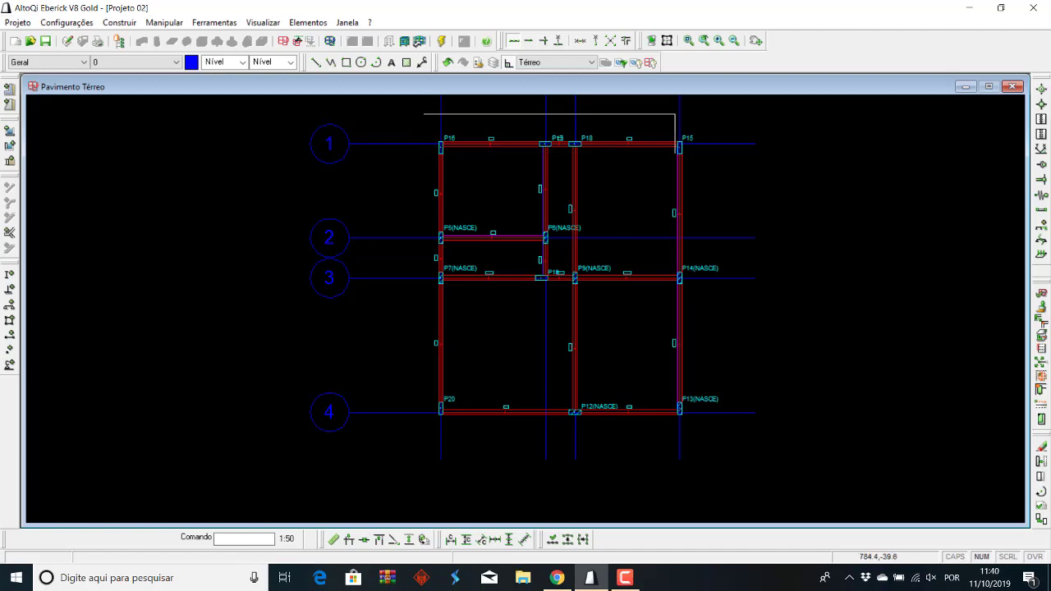
- Select the top beam row along axis 1 twice, clearing the selection each time
{"action": "left_click", "coordinate": [720, 153]}
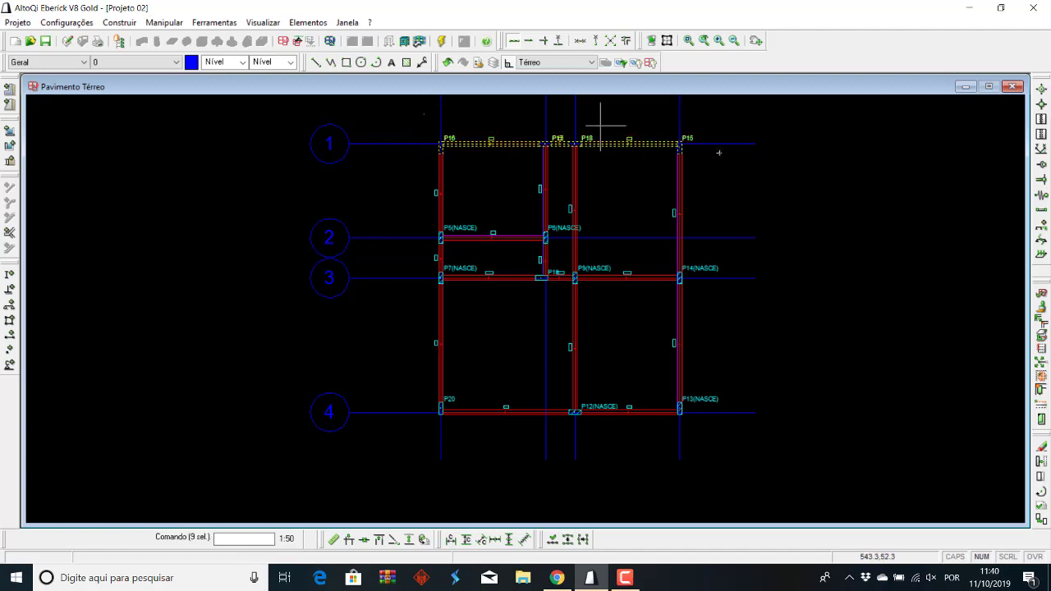
{"action": "key", "text": "Escape"}
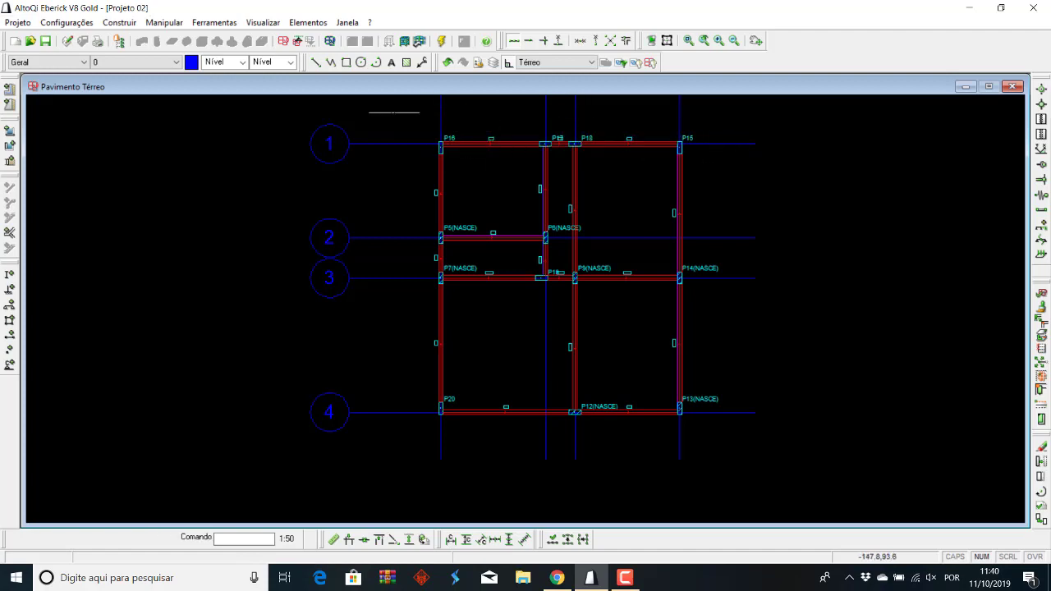
{"action": "left_click", "coordinate": [391, 119]}
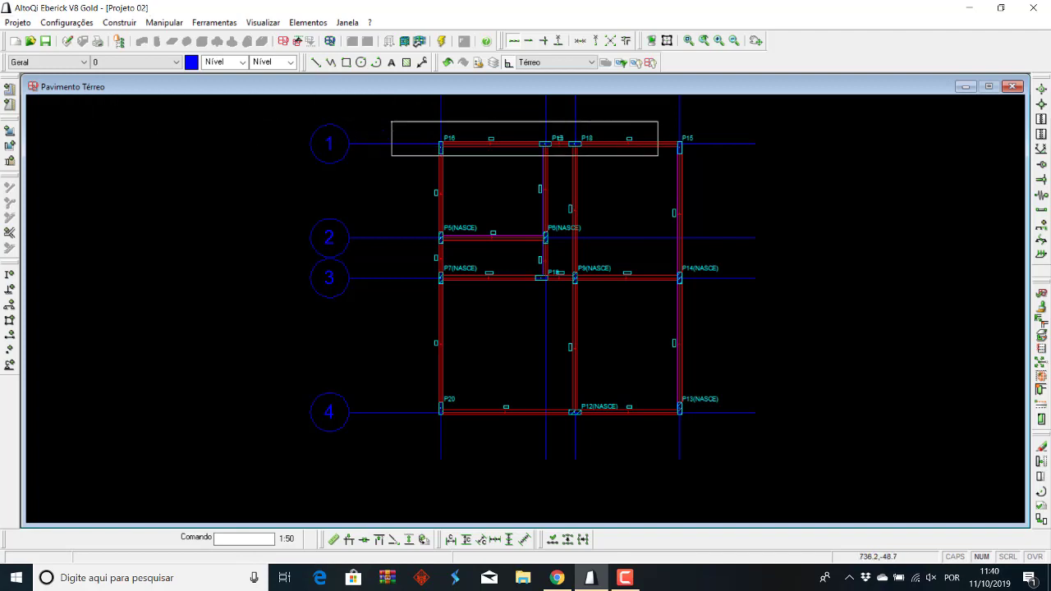
{"action": "left_click", "coordinate": [720, 159]}
{"action": "key", "text": "Escape"}
{"action": "scroll", "coordinate": [435, 410], "scroll_direction": "up", "scroll_amount": 2}
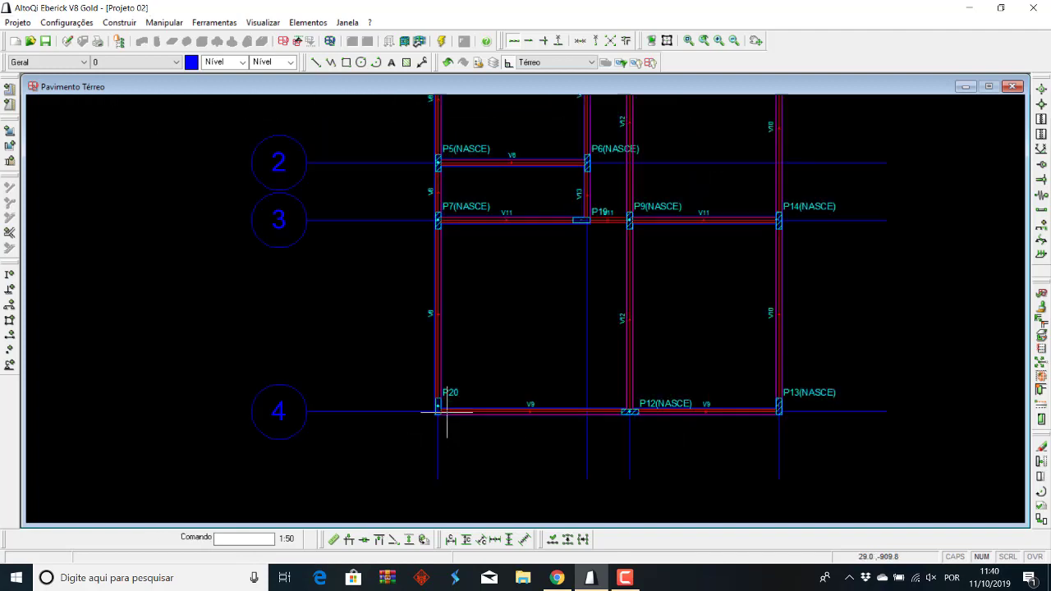
{"action": "scroll", "coordinate": [433, 398], "scroll_direction": "up", "scroll_amount": 3}
{"action": "scroll", "coordinate": [419, 383], "scroll_direction": "down", "scroll_amount": 2}
{"action": "scroll", "coordinate": [444, 369], "scroll_direction": "down", "scroll_amount": 2}
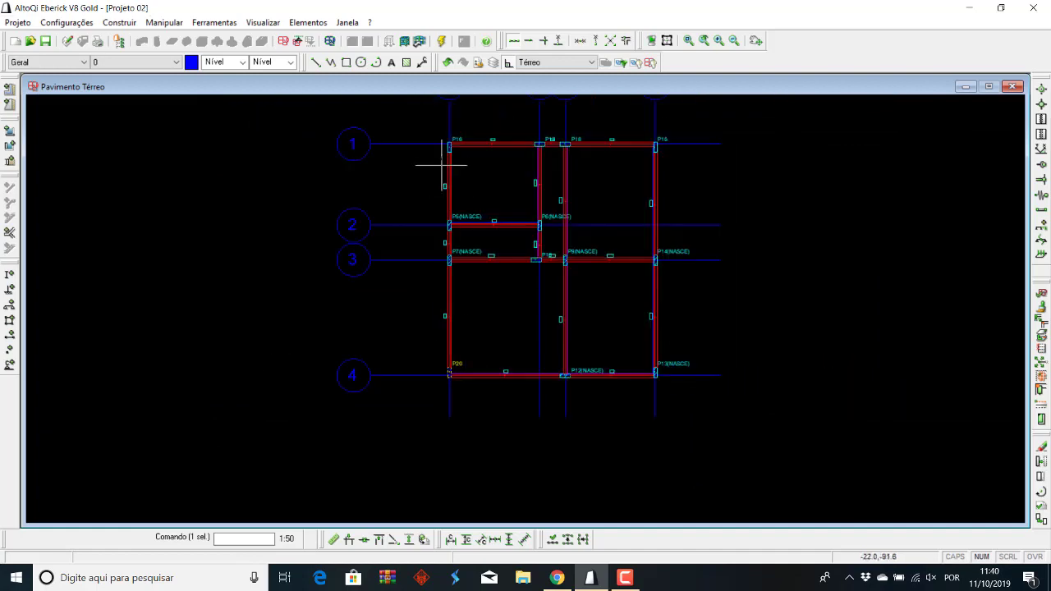
{"action": "scroll", "coordinate": [451, 139], "scroll_direction": "up", "scroll_amount": 4}
- Open pillar P16's properties, showing its 14×40 cm section, then close them
{"action": "double_click", "coordinate": [446, 152]}
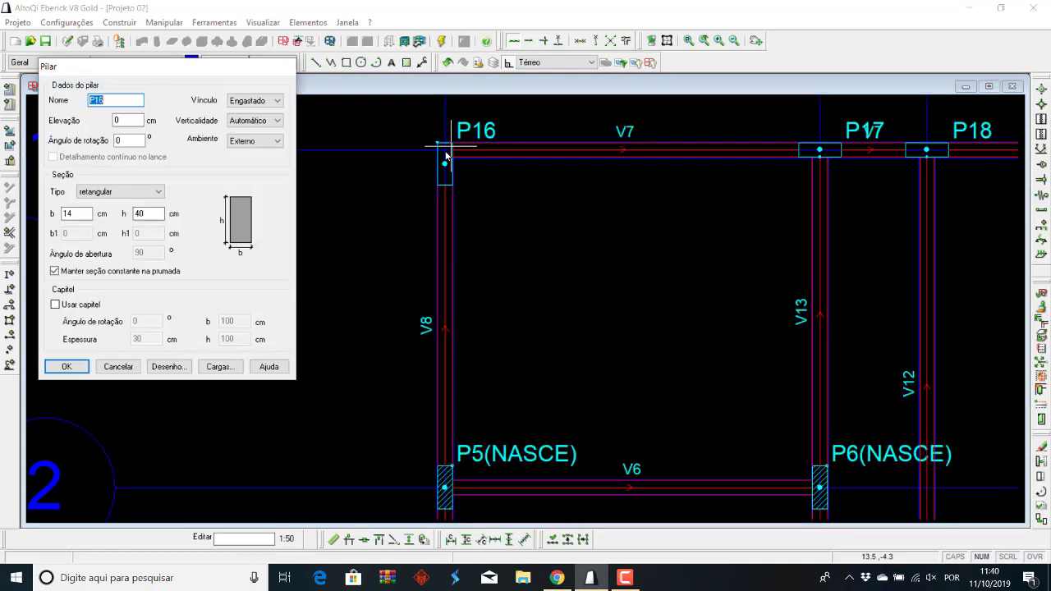
{"action": "left_click", "coordinate": [119, 367]}
{"action": "scroll", "coordinate": [399, 269], "scroll_direction": "down", "scroll_amount": 5}
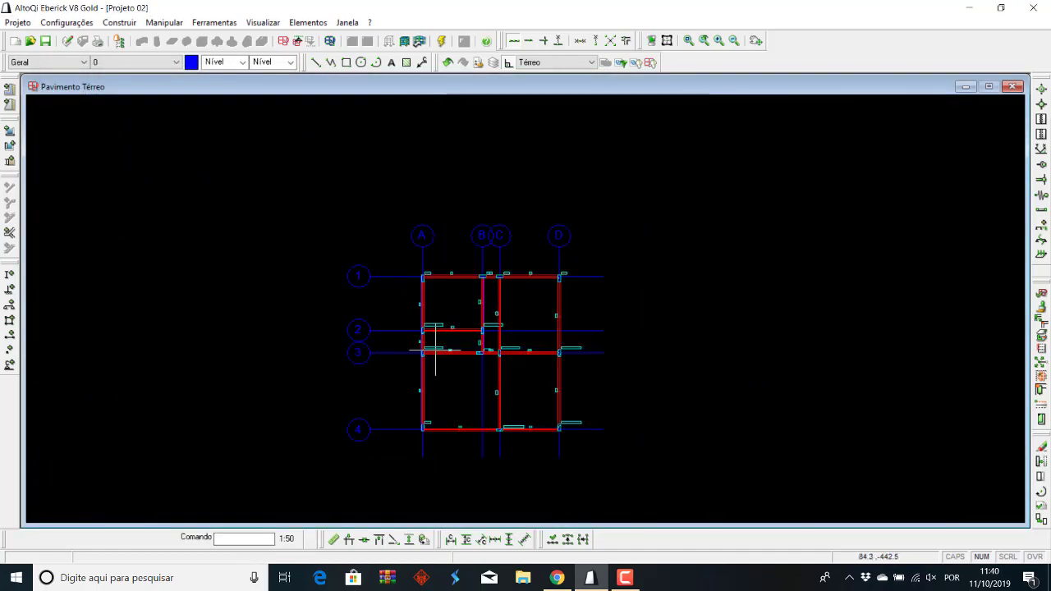
{"action": "scroll", "coordinate": [423, 427], "scroll_direction": "up", "scroll_amount": 5}
{"action": "scroll", "coordinate": [419, 435], "scroll_direction": "up", "scroll_amount": 2}
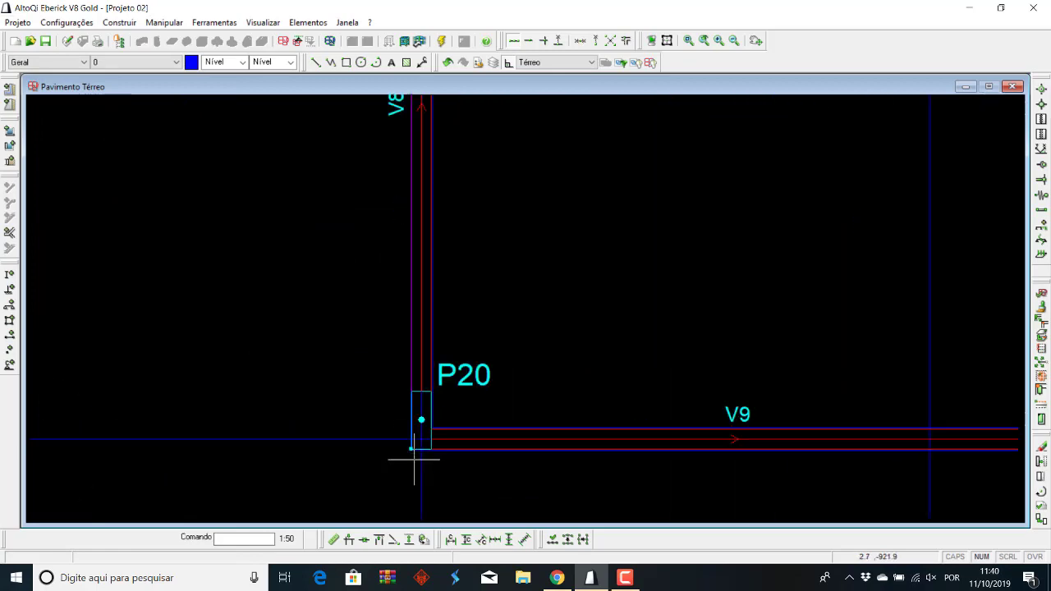
{"action": "scroll", "coordinate": [414, 418], "scroll_direction": "up", "scroll_amount": 1}
- Select only pillar P20 and zoom in and out around P20 and P16
{"action": "left_click", "coordinate": [422, 404]}
{"action": "scroll", "coordinate": [419, 411], "scroll_direction": "down", "scroll_amount": 2}
{"action": "scroll", "coordinate": [470, 346], "scroll_direction": "down", "scroll_amount": 4}
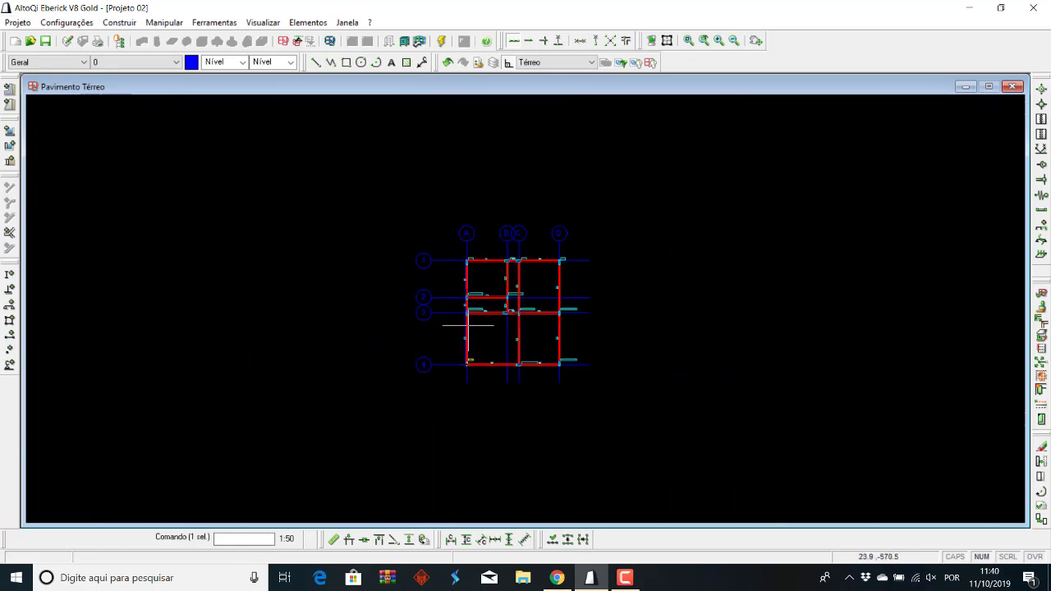
{"action": "scroll", "coordinate": [469, 257], "scroll_direction": "up", "scroll_amount": 2}
{"action": "scroll", "coordinate": [464, 327], "scroll_direction": "up", "scroll_amount": 2}
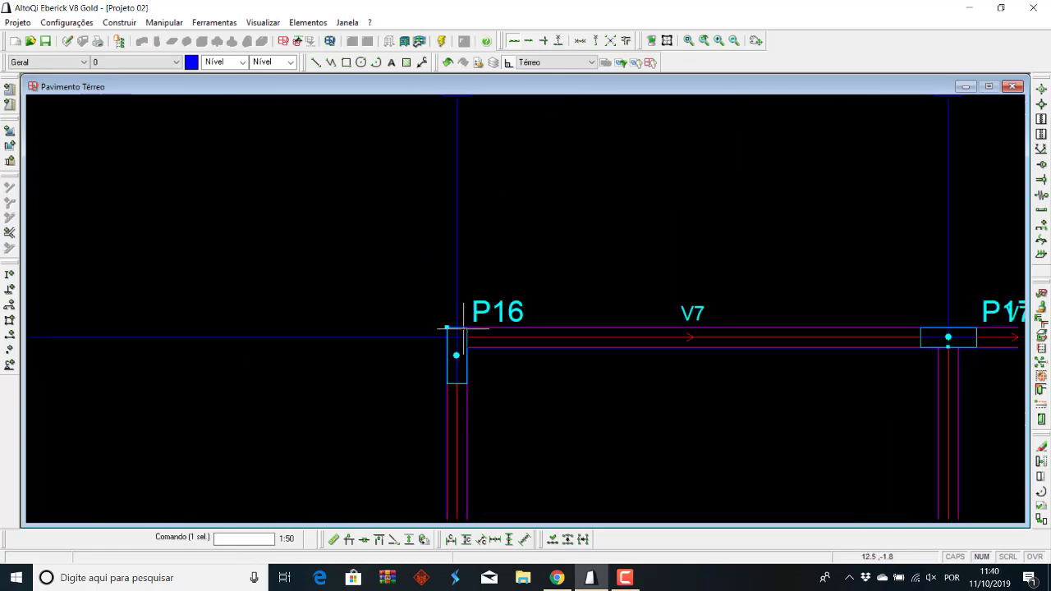
{"action": "scroll", "coordinate": [506, 316], "scroll_direction": "down", "scroll_amount": 3}
{"action": "scroll", "coordinate": [501, 287], "scroll_direction": "down", "scroll_amount": 2}
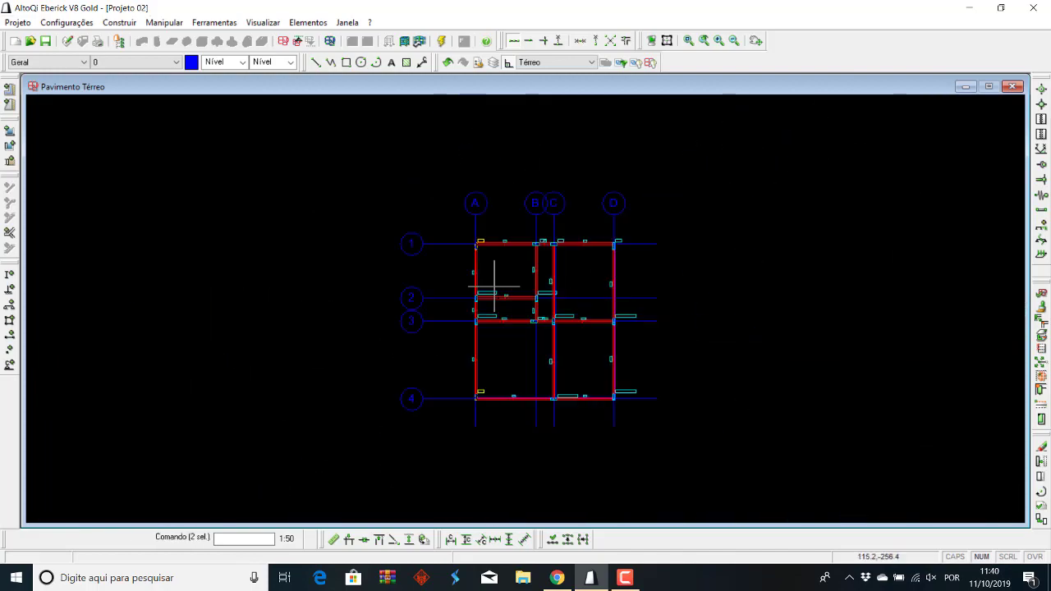
{"action": "scroll", "coordinate": [523, 276], "scroll_direction": "up", "scroll_amount": 2}
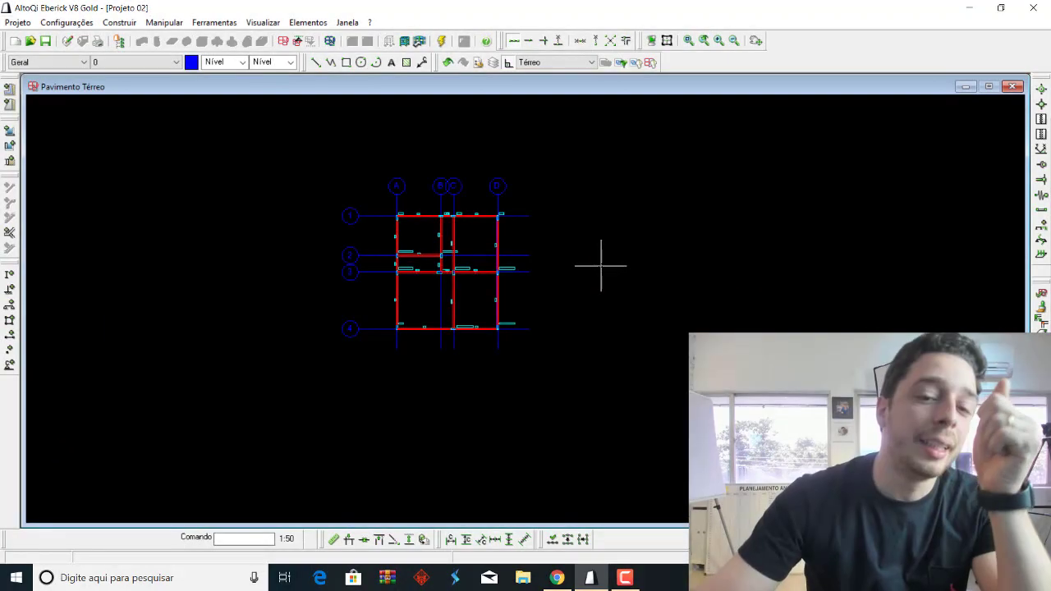
{"action": "scroll", "coordinate": [591, 271], "scroll_direction": "up", "scroll_amount": 2}
{"action": "left_click_drag", "start_coordinate": [212, 357], "coordinate": [429, 431]}
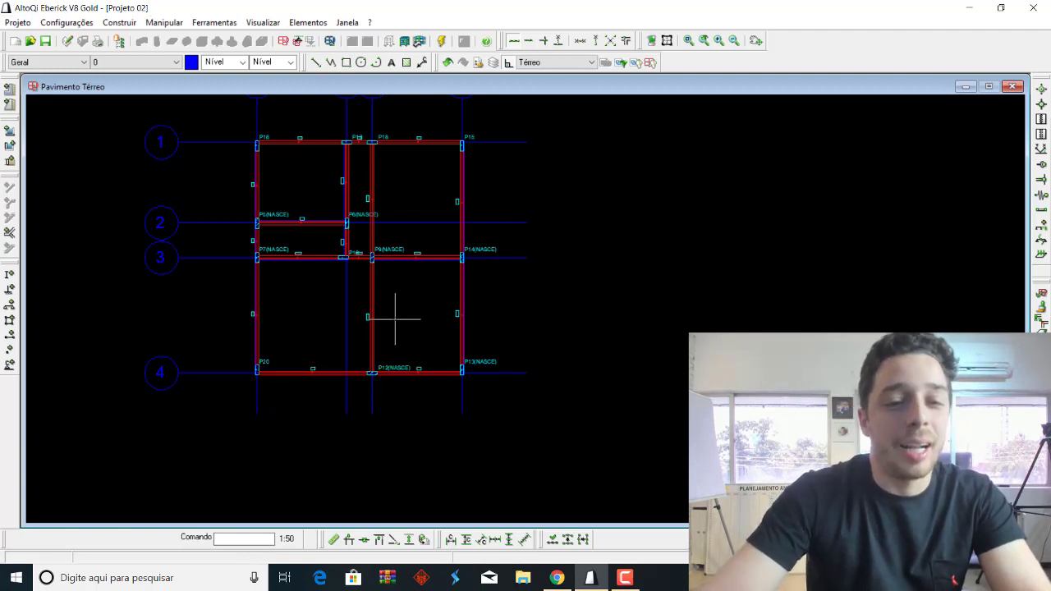
{"action": "key", "text": "Escape"}
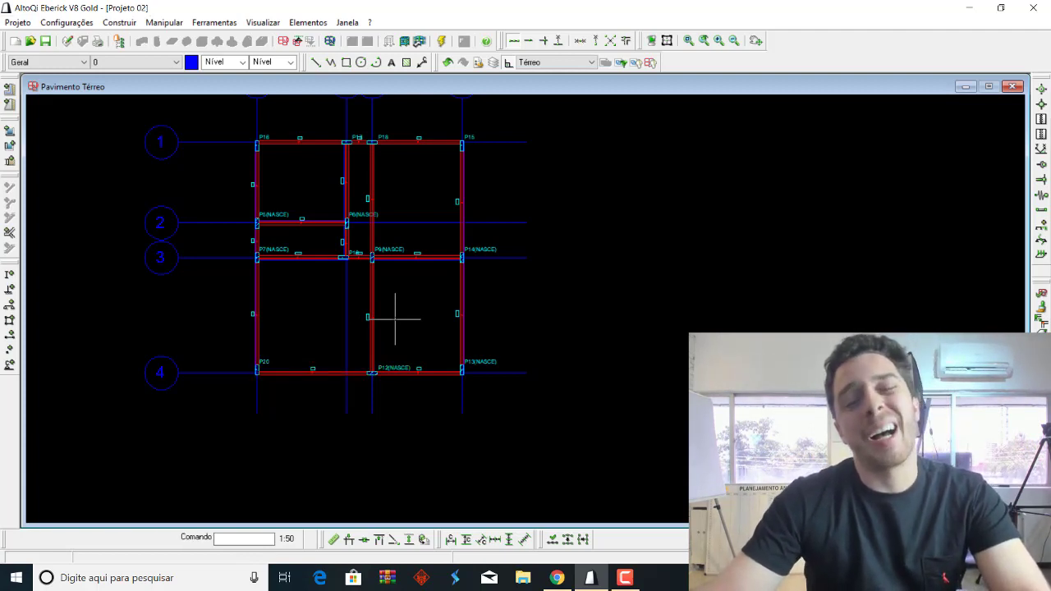